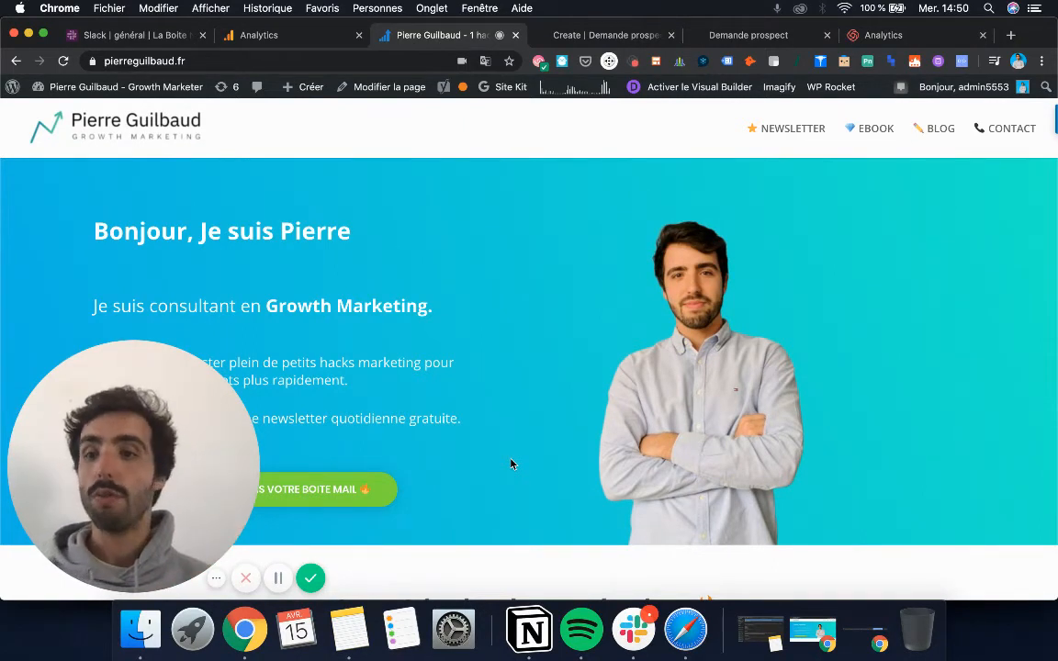
- Subscribe to the "Les p'tits hacks marketing" newsletter with a test e-mail address and look over the thank-you page
scroll(512, 464, "down", 3)
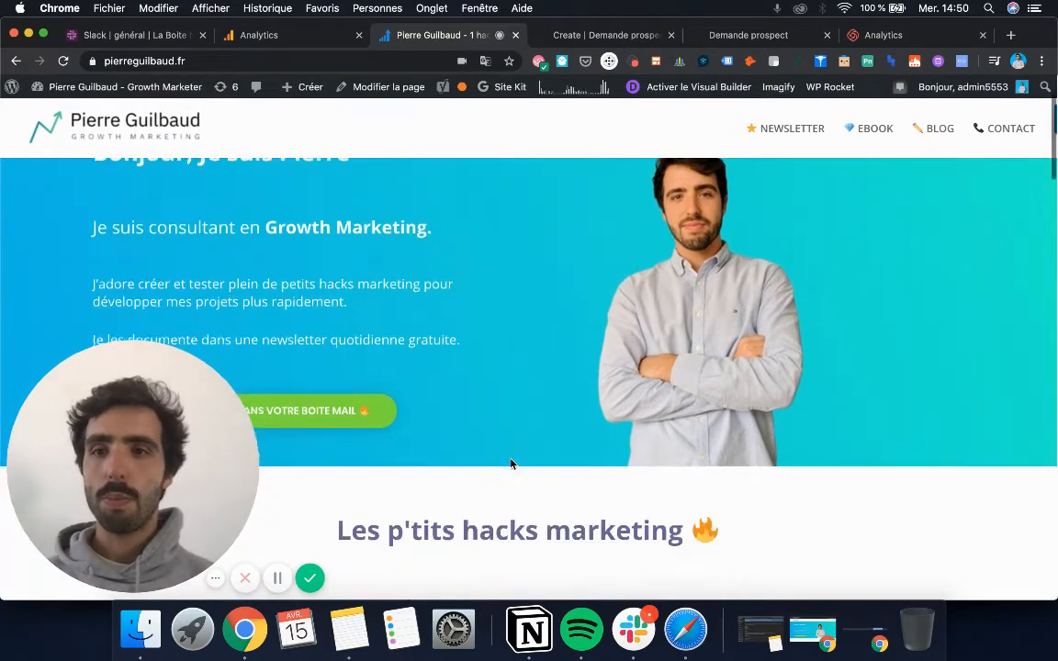
scroll(512, 463, "up", 3)
scroll(512, 463, "down", 5)
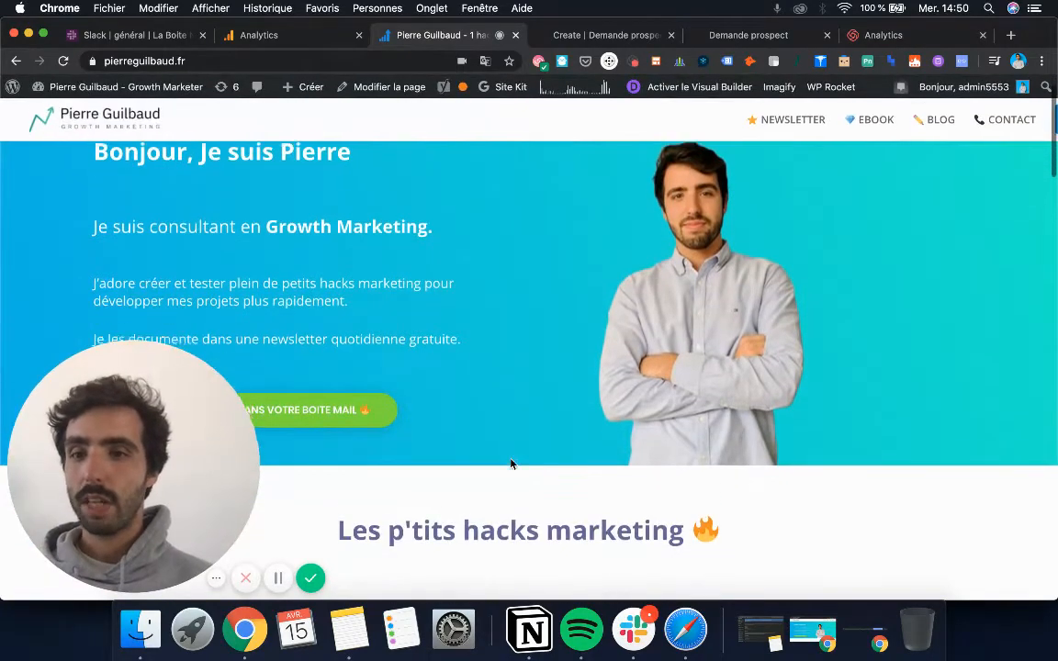
scroll(511, 459, "up", 1)
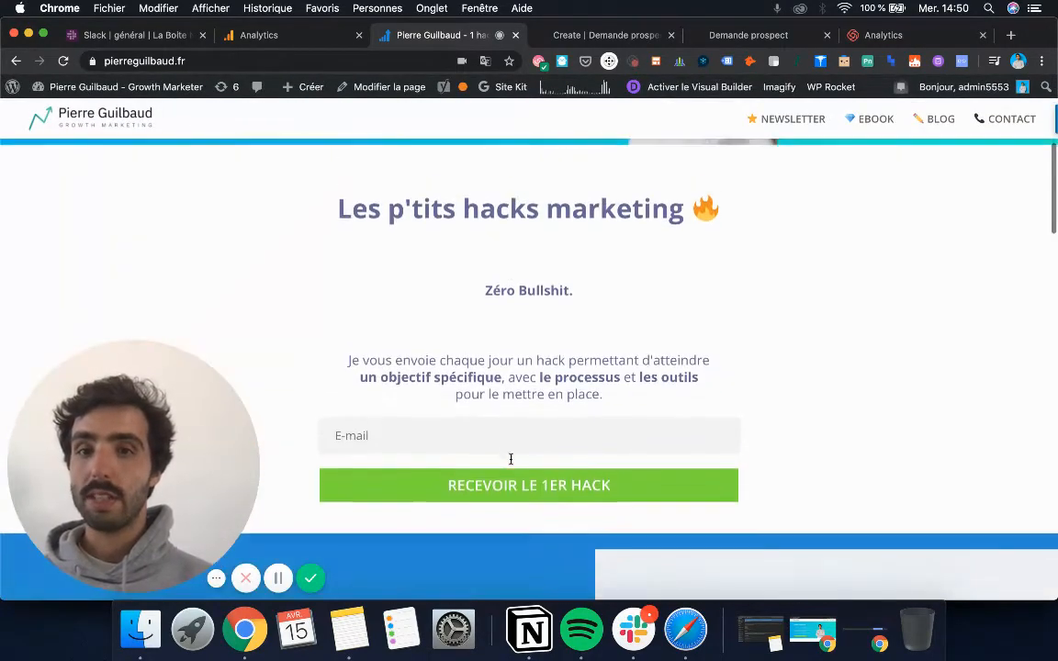
left_click(470, 441)
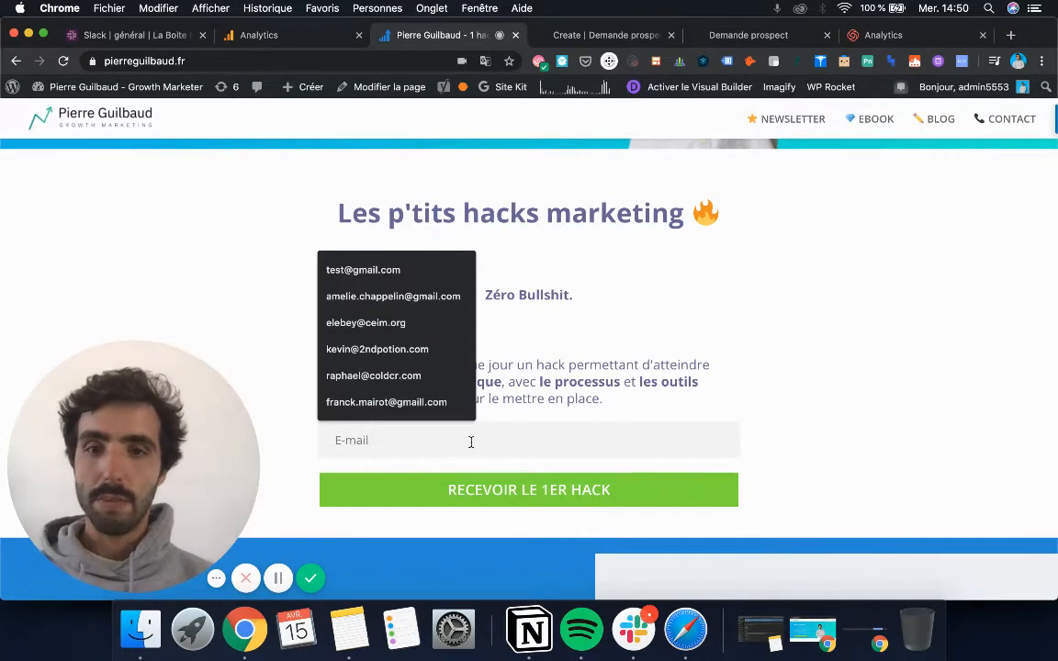
left_click(401, 271)
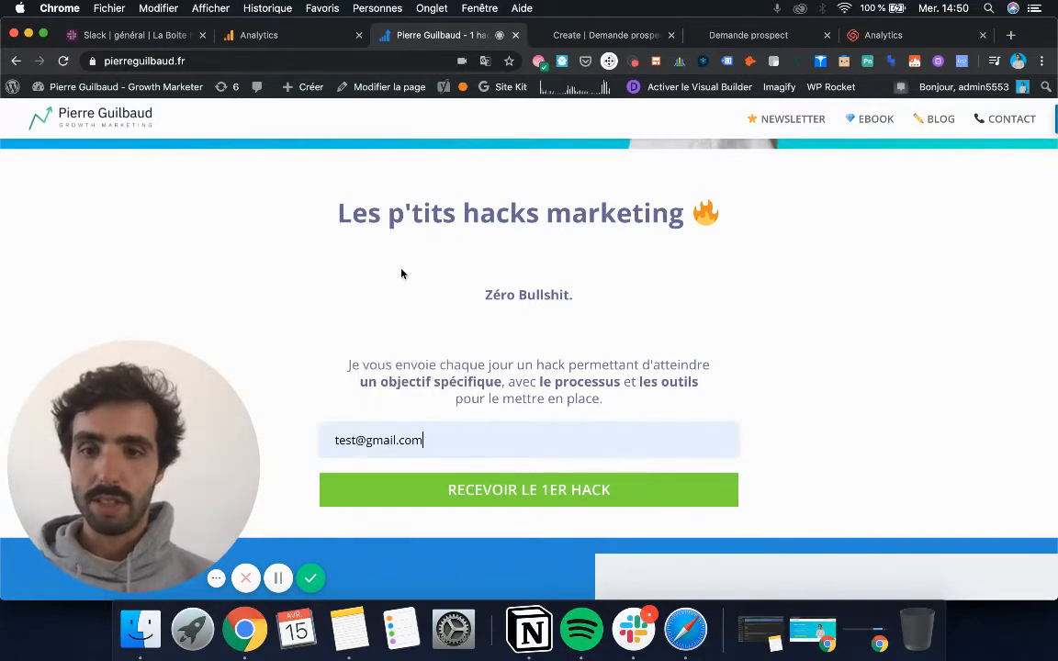
left_click(356, 439)
type("video")
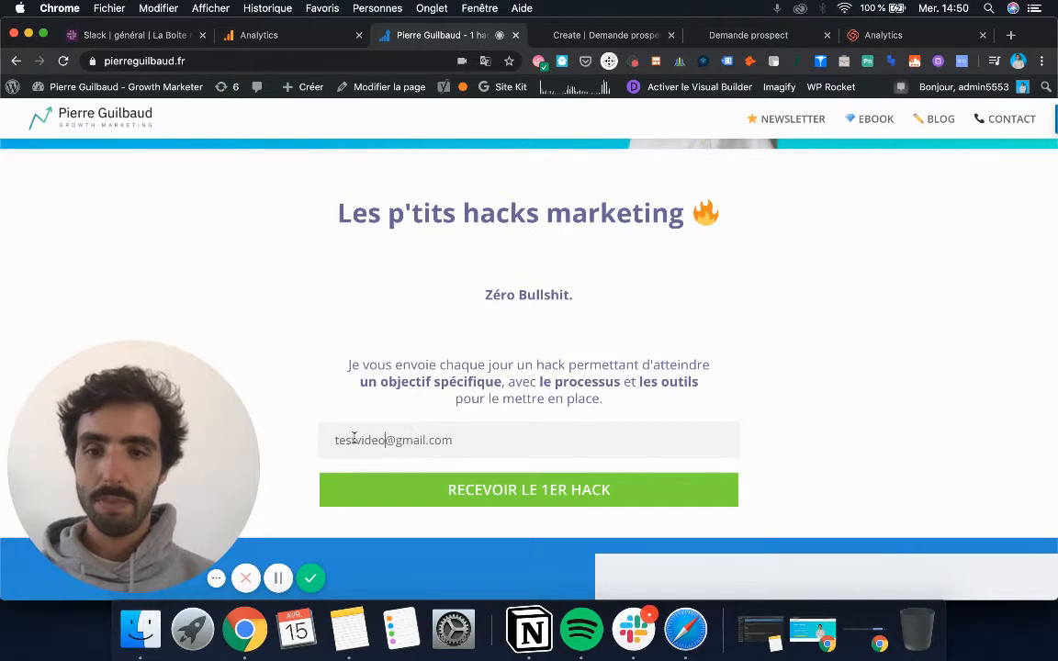
left_click(440, 491)
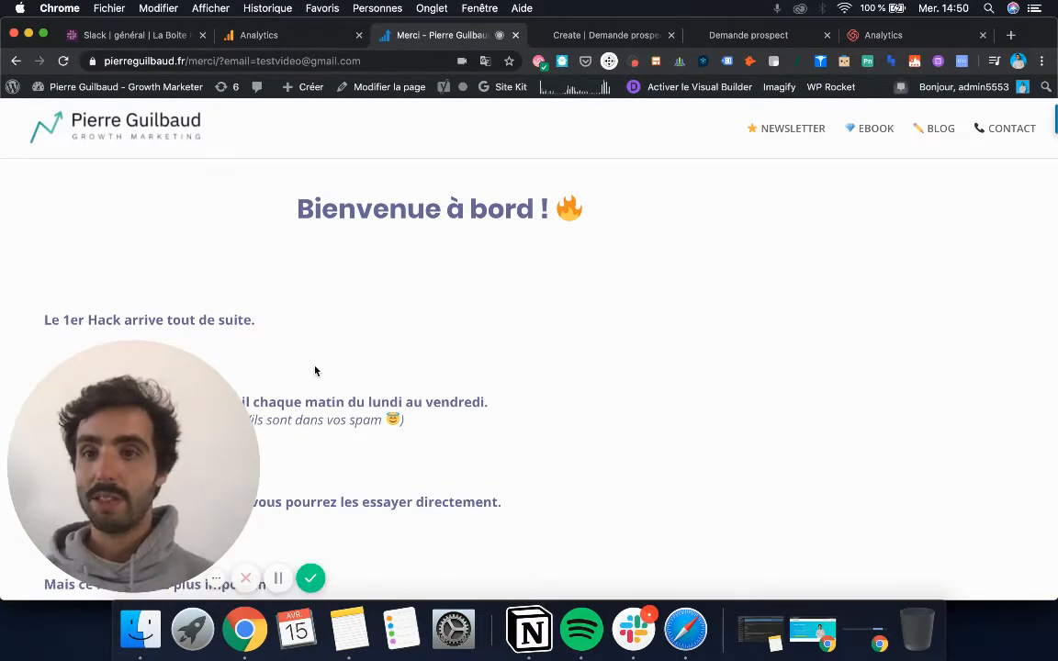
scroll(315, 371, "down", 2)
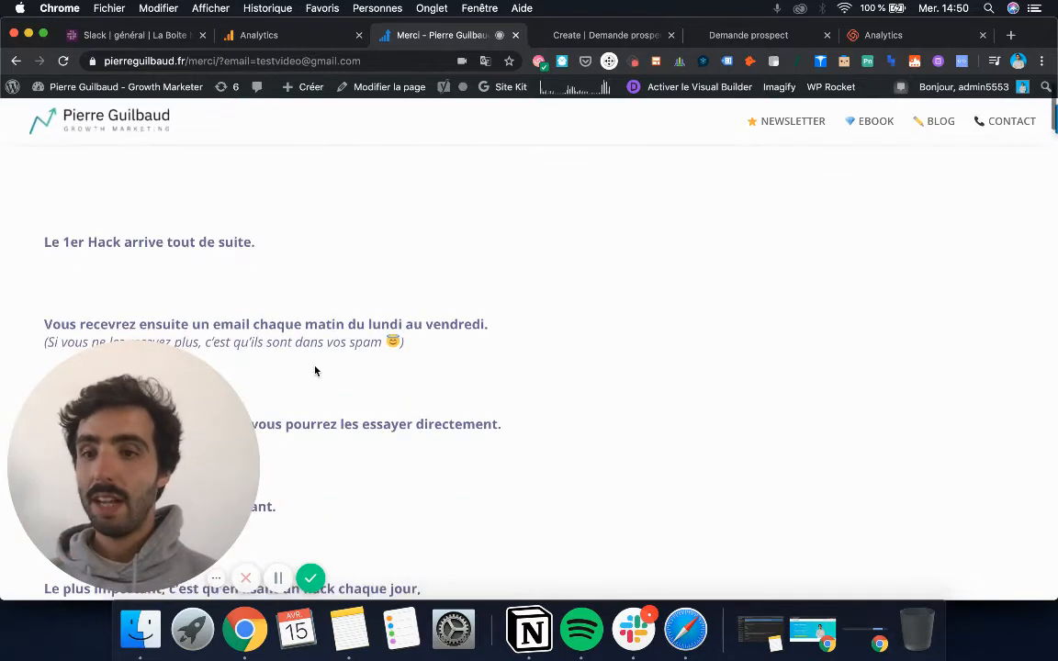
scroll(315, 371, "up", 2)
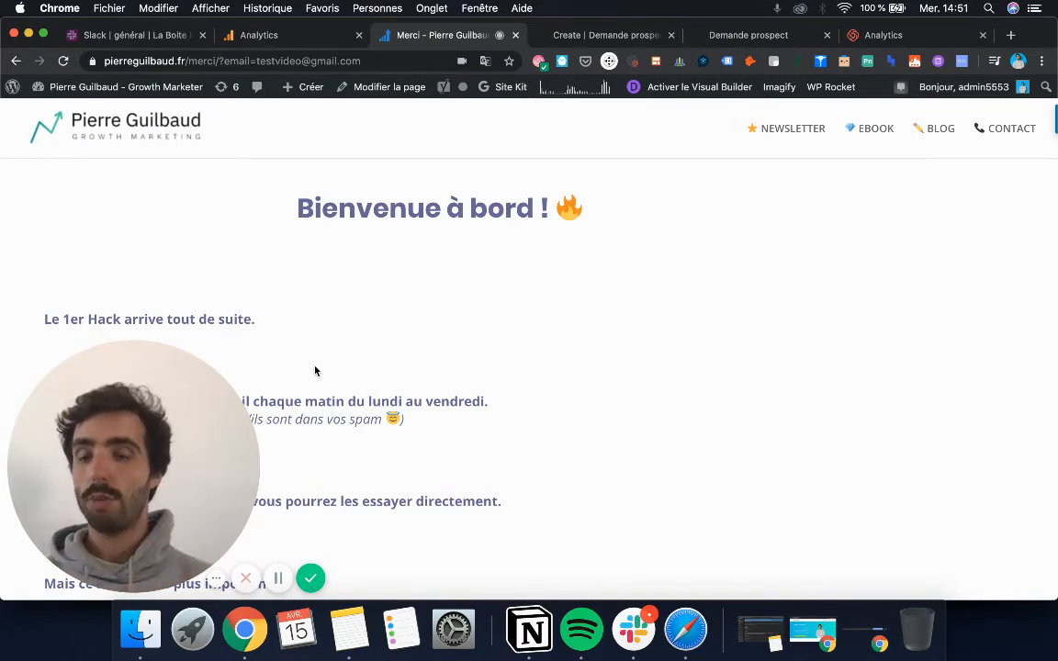
- Switch to Google Analytics and open the "Inscription Petits hacks" goal from the view's goals in the administration settings
left_click(281, 39)
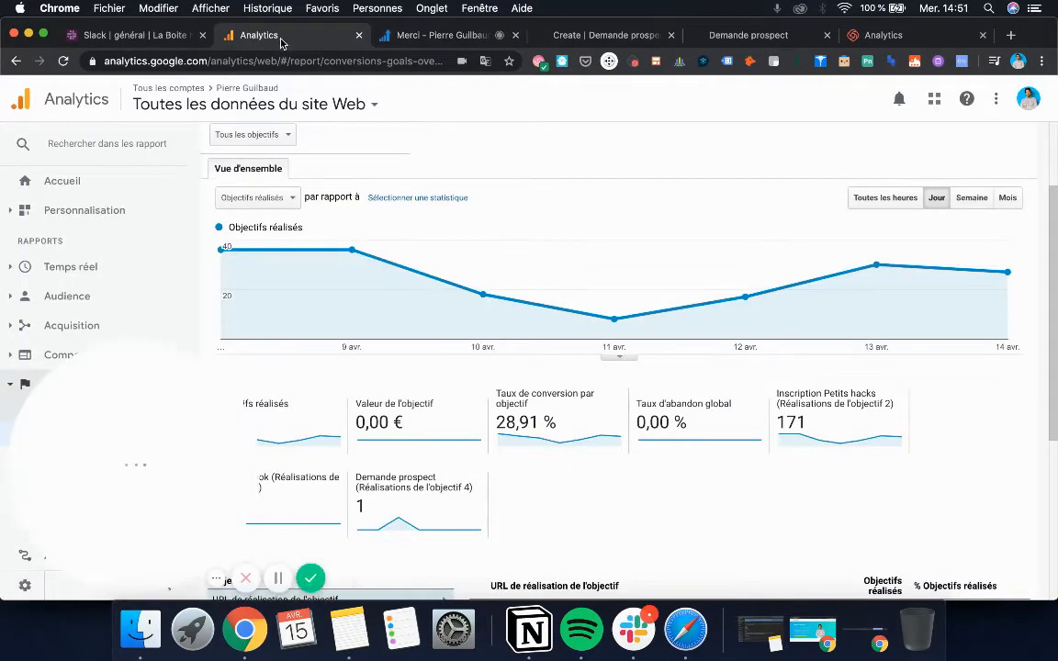
left_click_drag(169, 441, 730, 431)
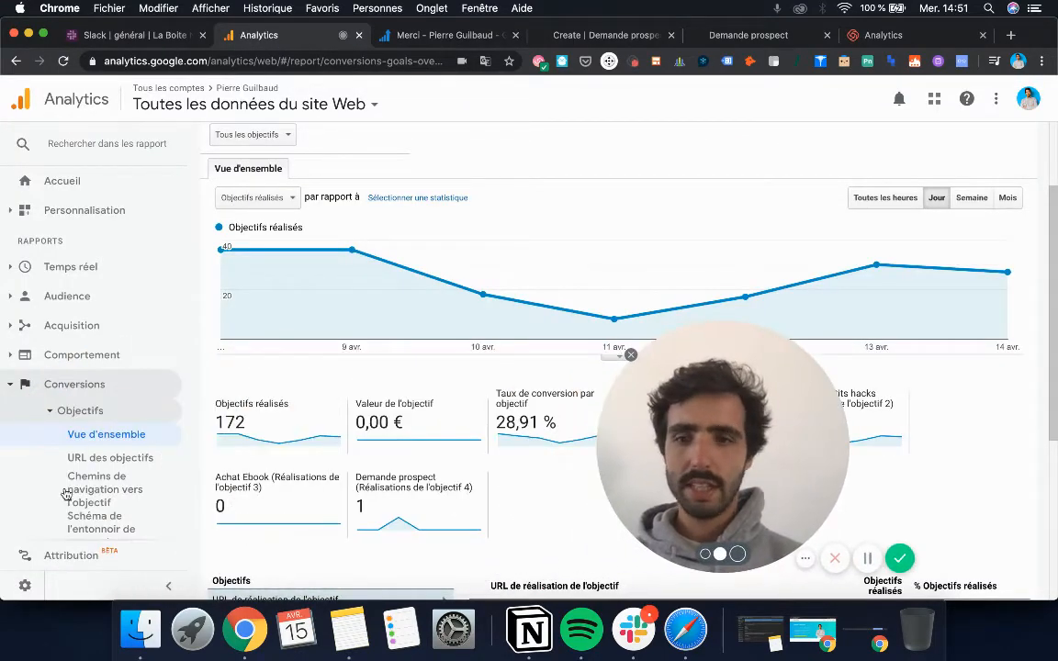
scroll(78, 487, "down", 2)
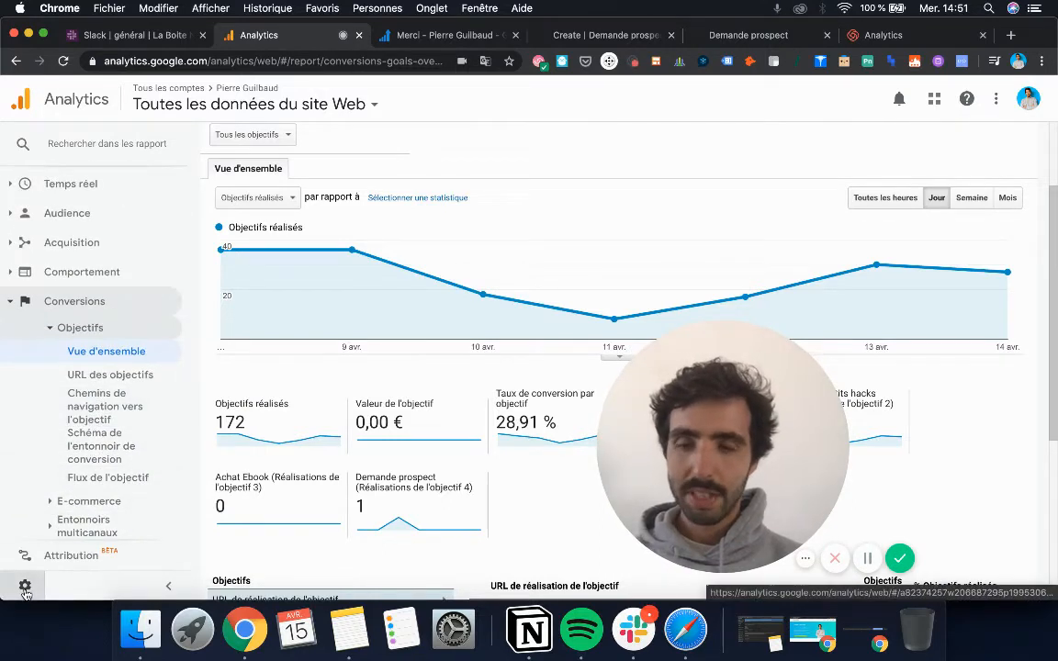
left_click(26, 591)
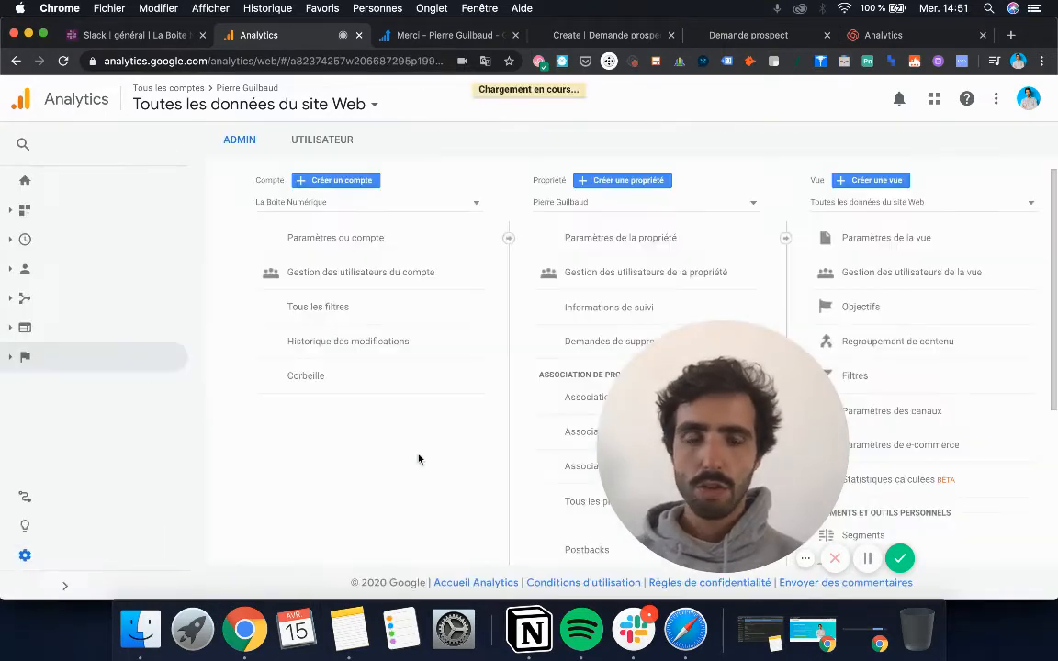
left_click_drag(703, 404, 120, 437)
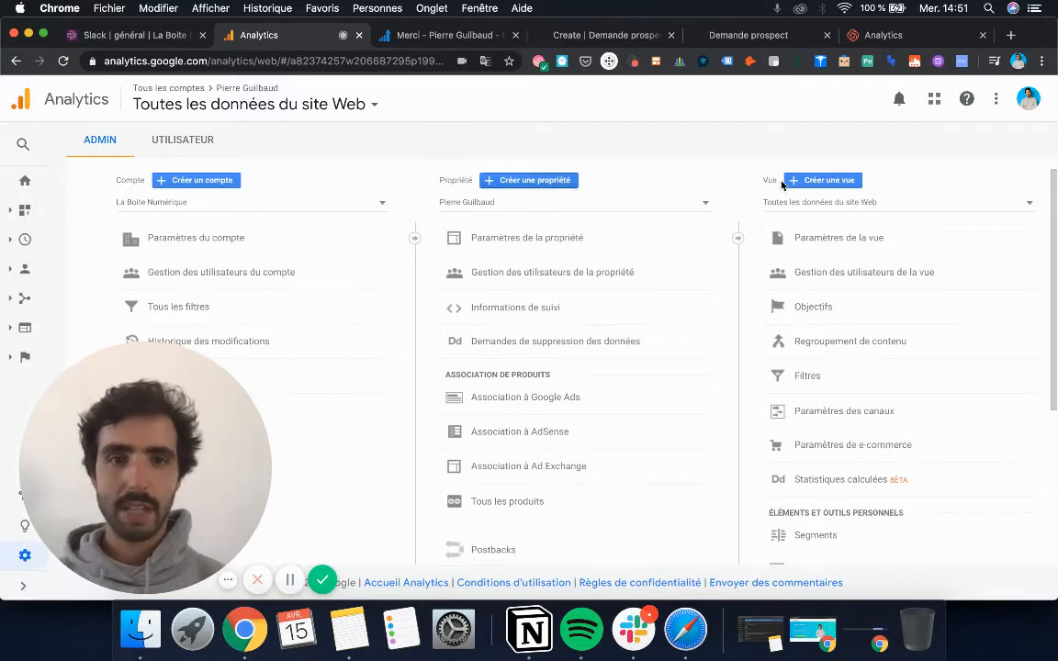
left_click(821, 309)
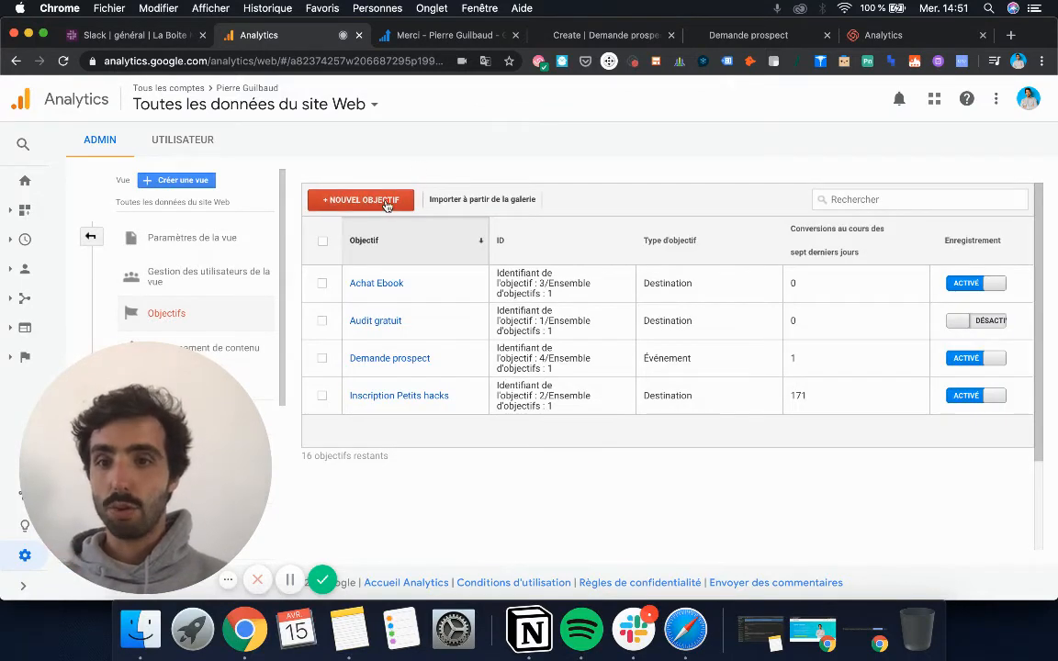
left_click(389, 399)
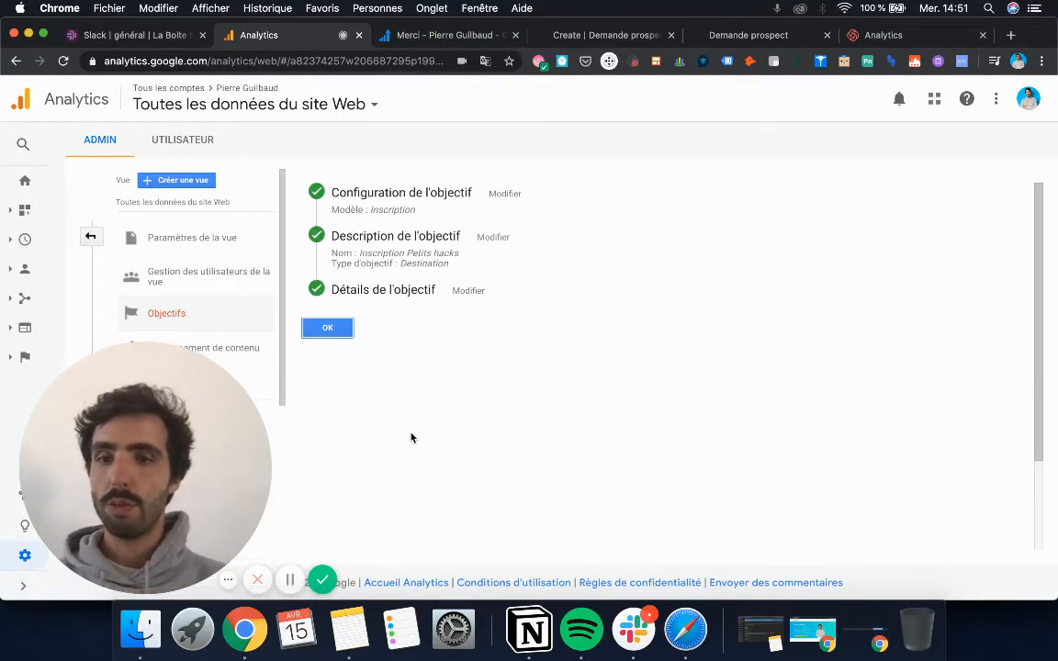
- Review the goal configuration's templates, choose the Inscription engagement template and continue
left_click(422, 206)
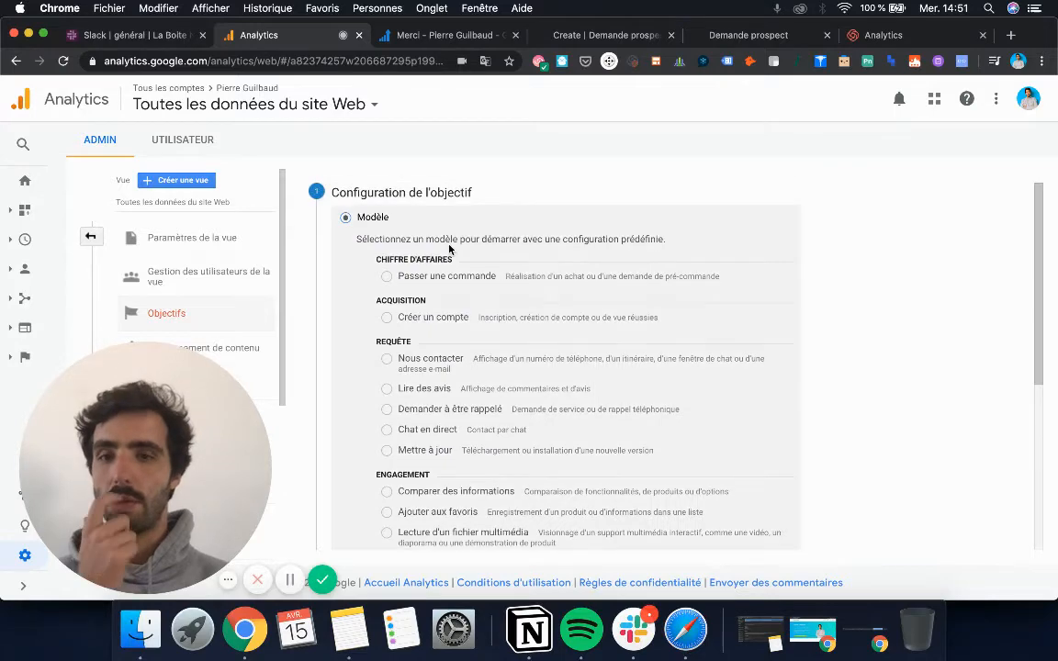
scroll(449, 249, "down", 1)
scroll(449, 248, "up", 1)
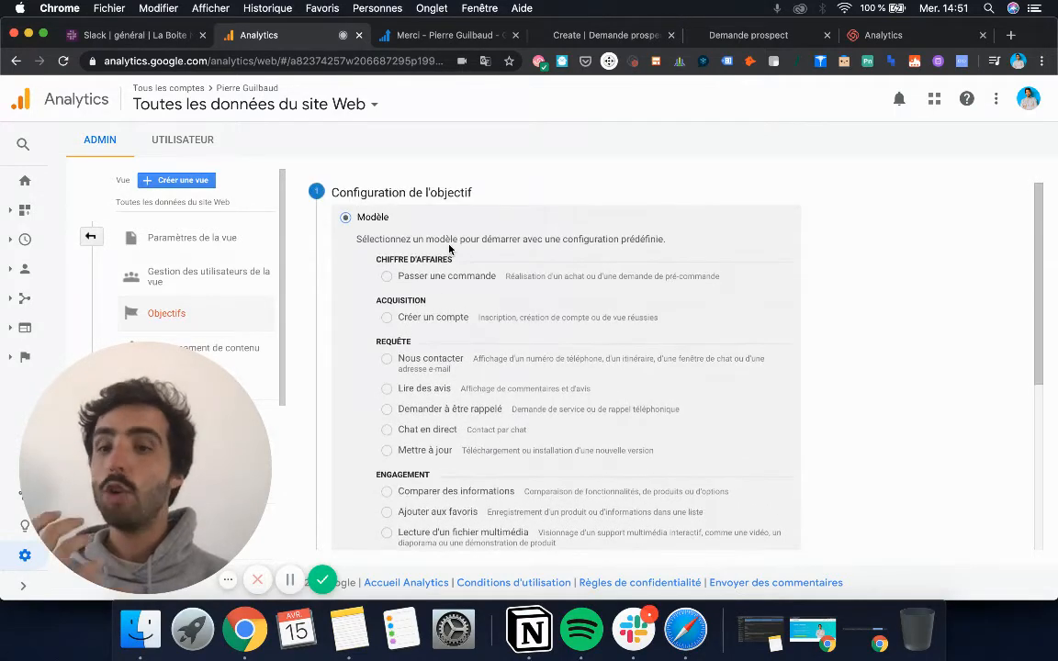
scroll(449, 249, "down", 3)
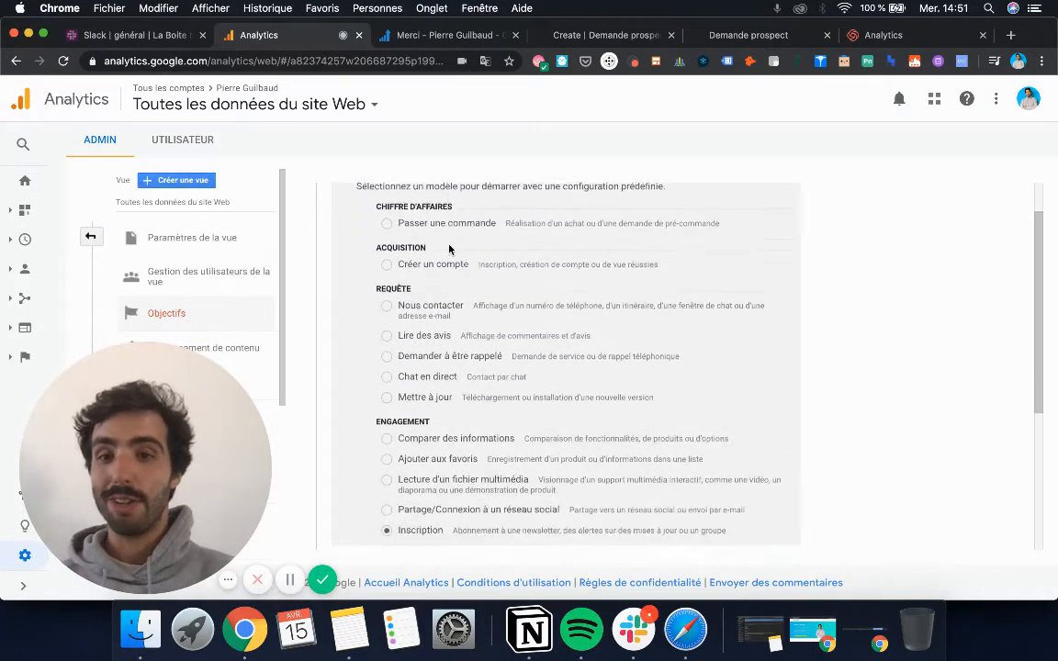
left_click(387, 449)
scroll(404, 415, "down", 1)
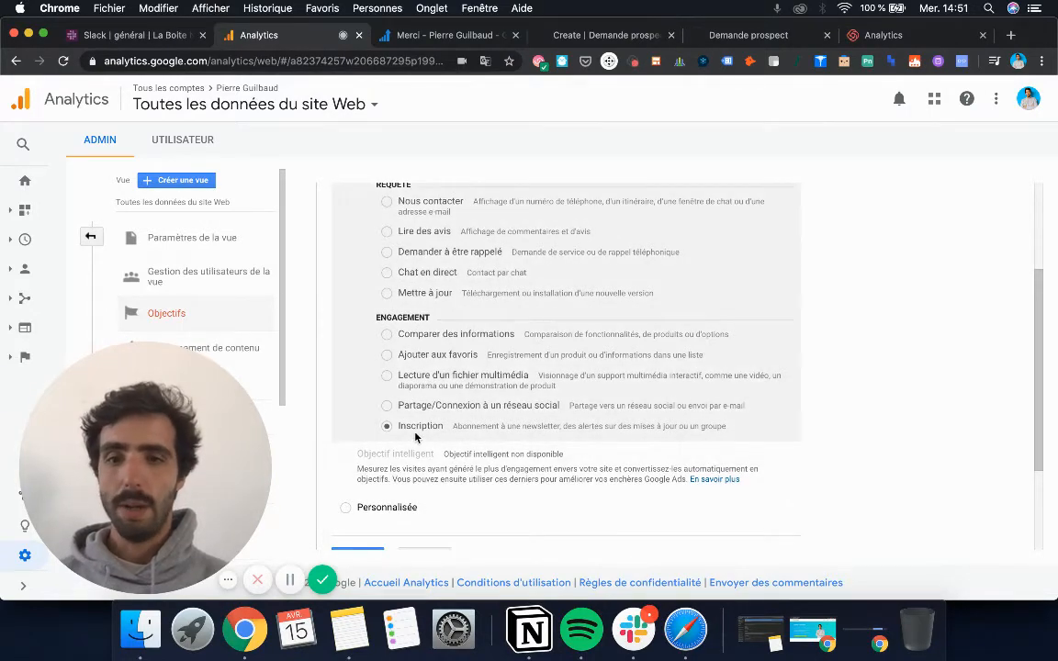
scroll(415, 437, "up", 3)
scroll(415, 437, "down", 2)
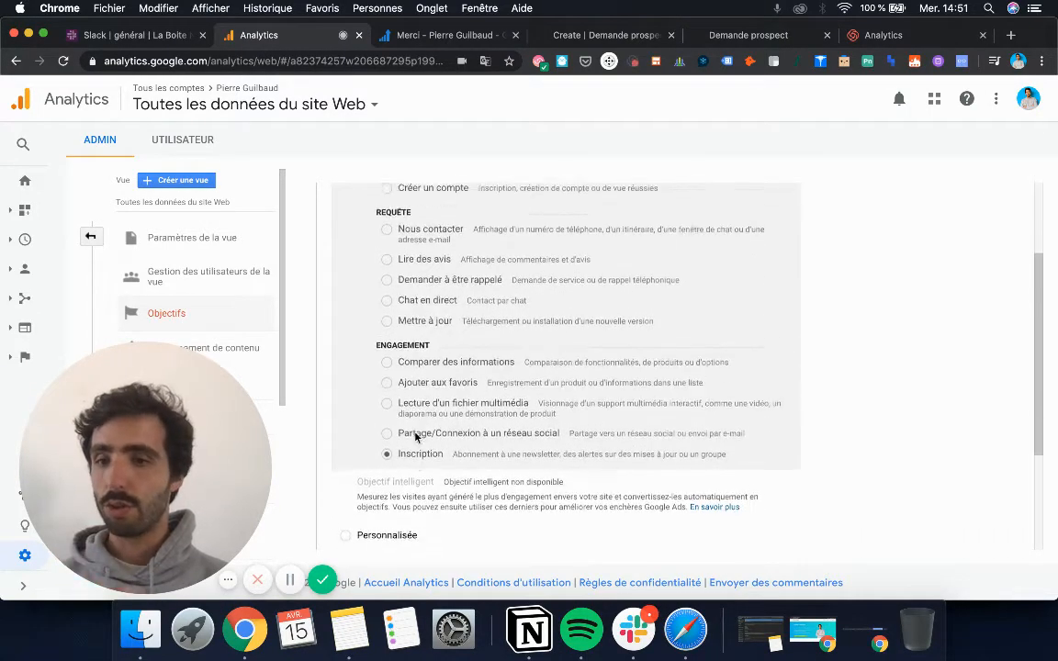
scroll(415, 437, "down", 3)
left_click(365, 451)
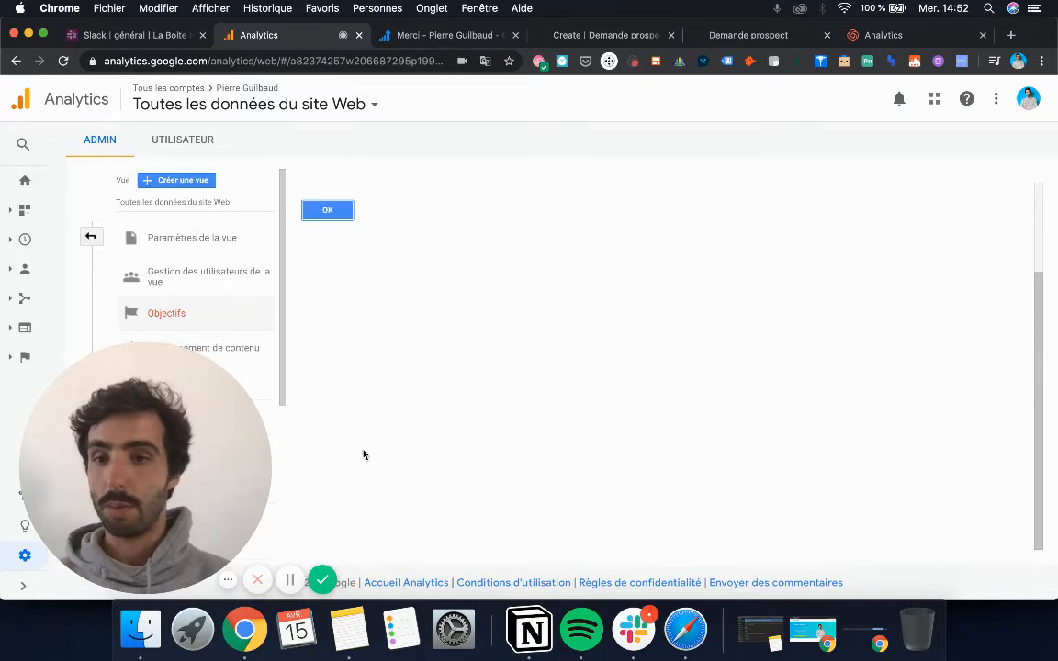
- Review the goal description, keeping the name "Inscription Petits hacks" and the Destination type, and continue
left_click(487, 255)
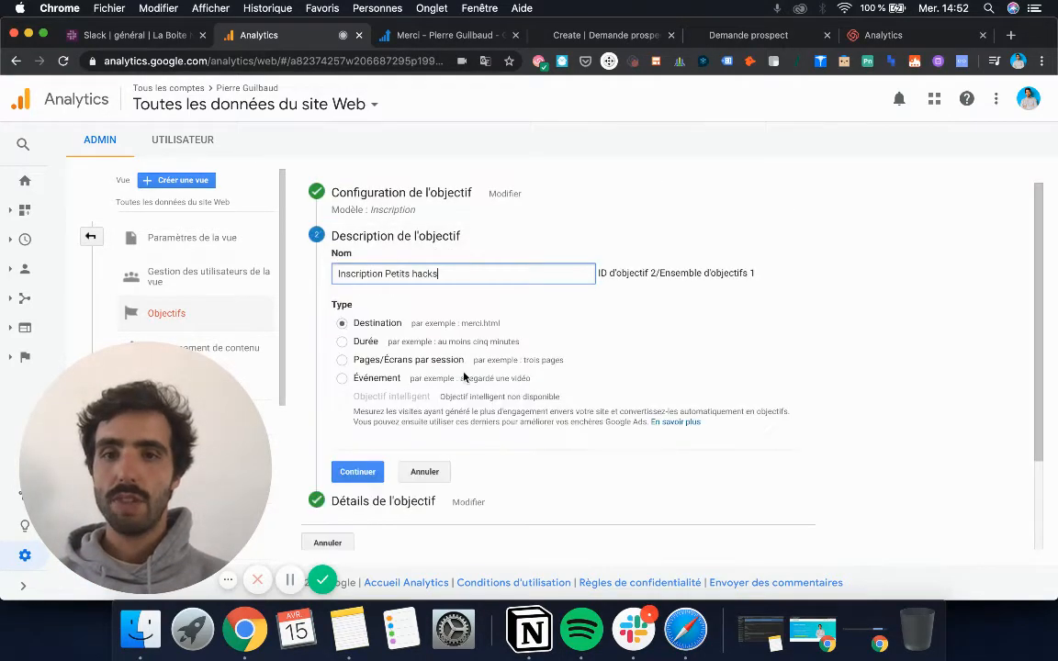
scroll(463, 377, "down", 1)
scroll(444, 306, "up", 1)
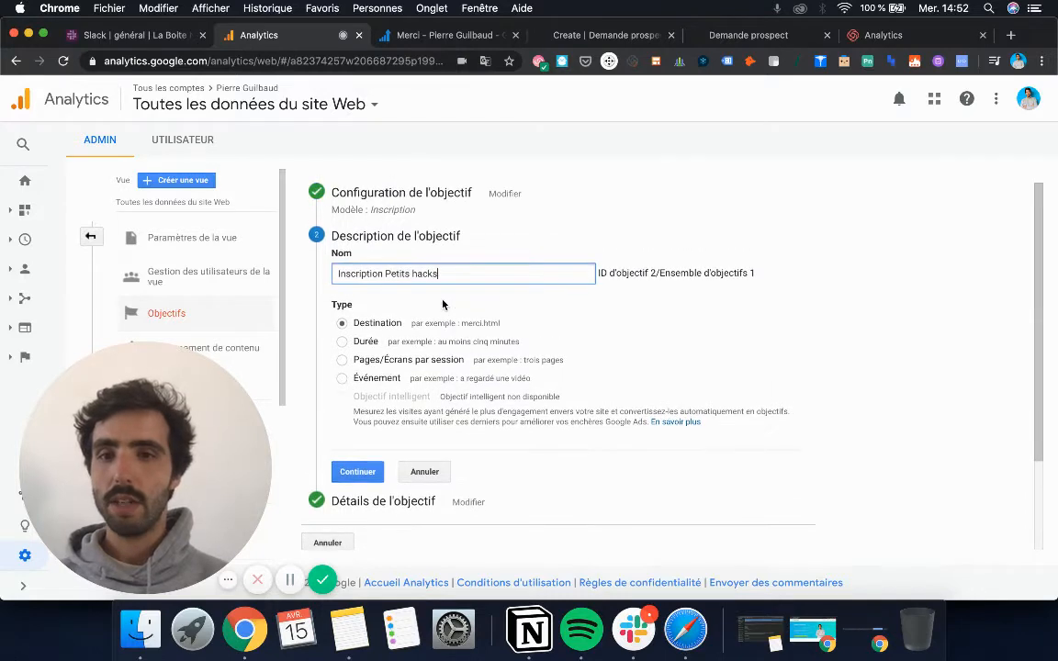
triple_click(377, 273)
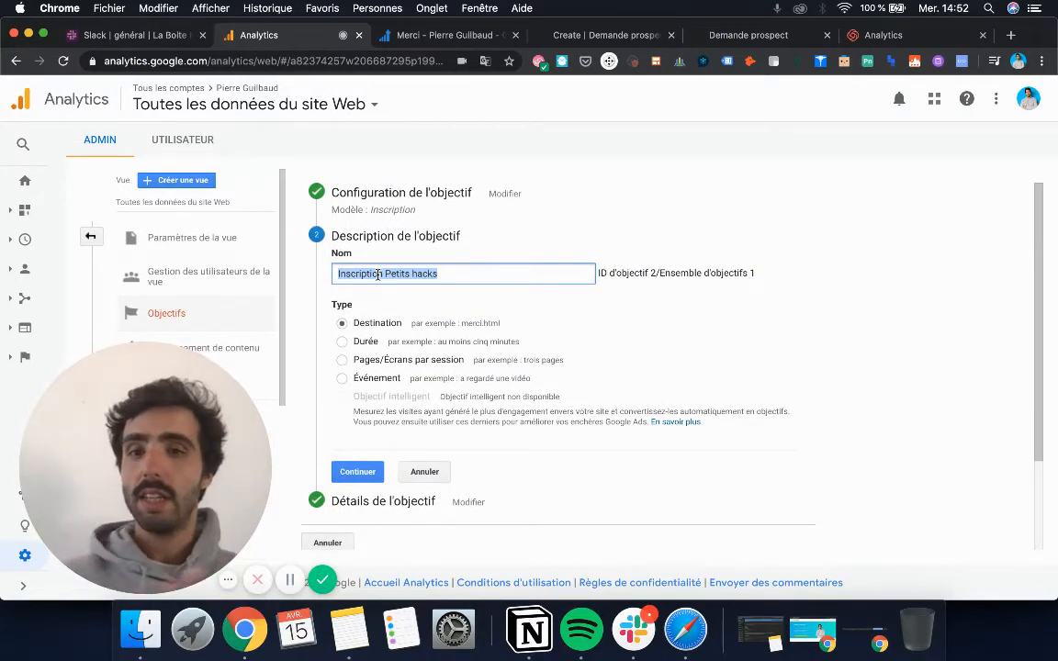
left_click(411, 308)
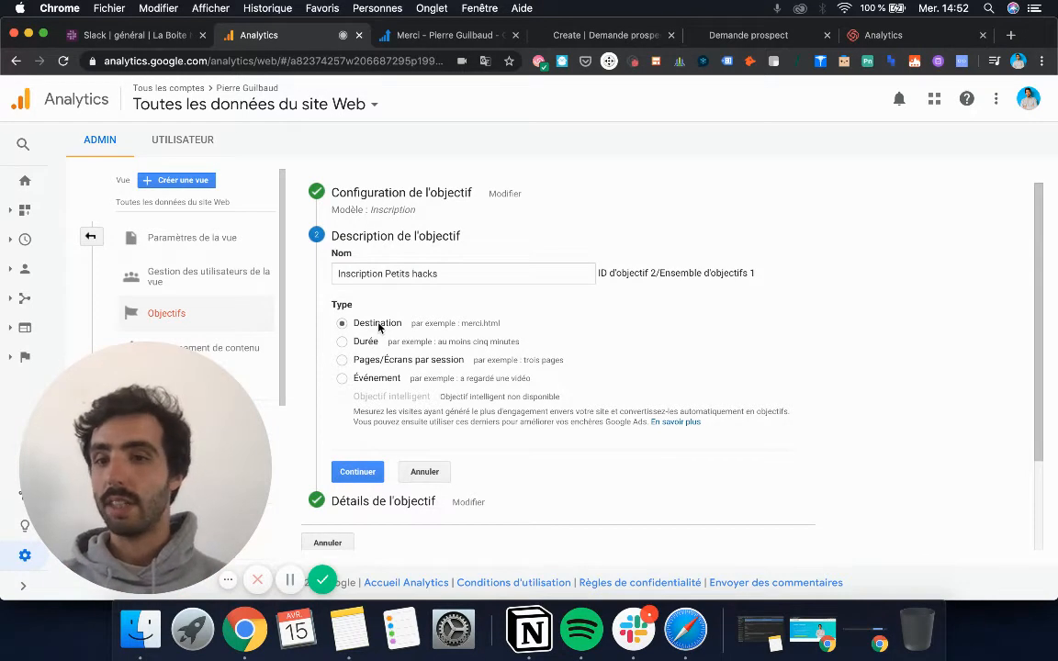
left_click(361, 471)
- Open the goal details for editing, review the destination match options and choose "Commence par" for the /merci URL
left_click(468, 290)
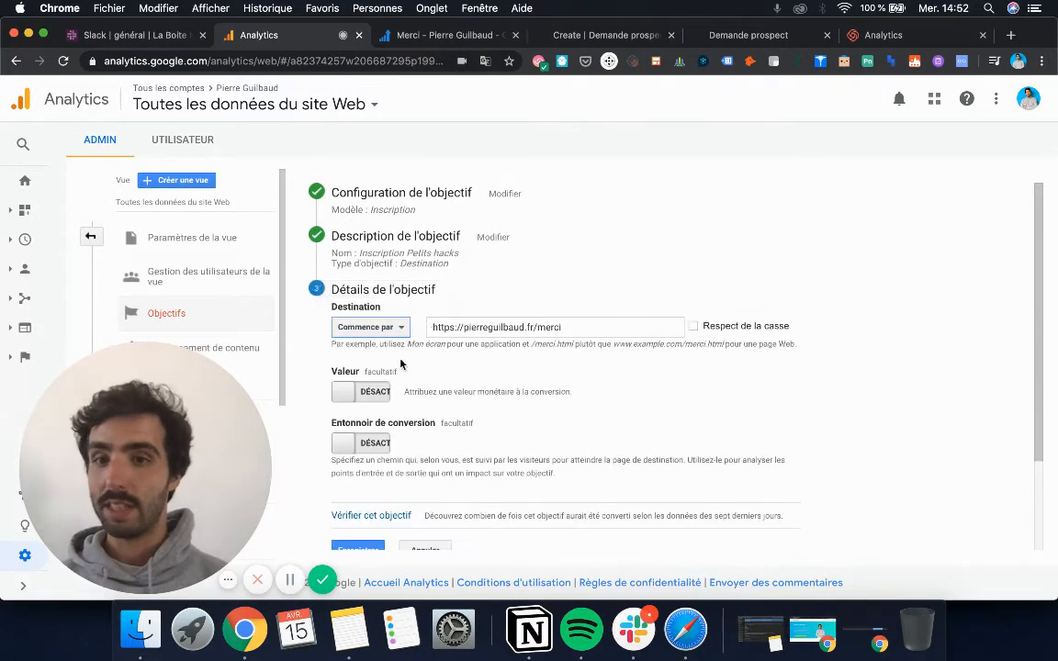
left_click(396, 311)
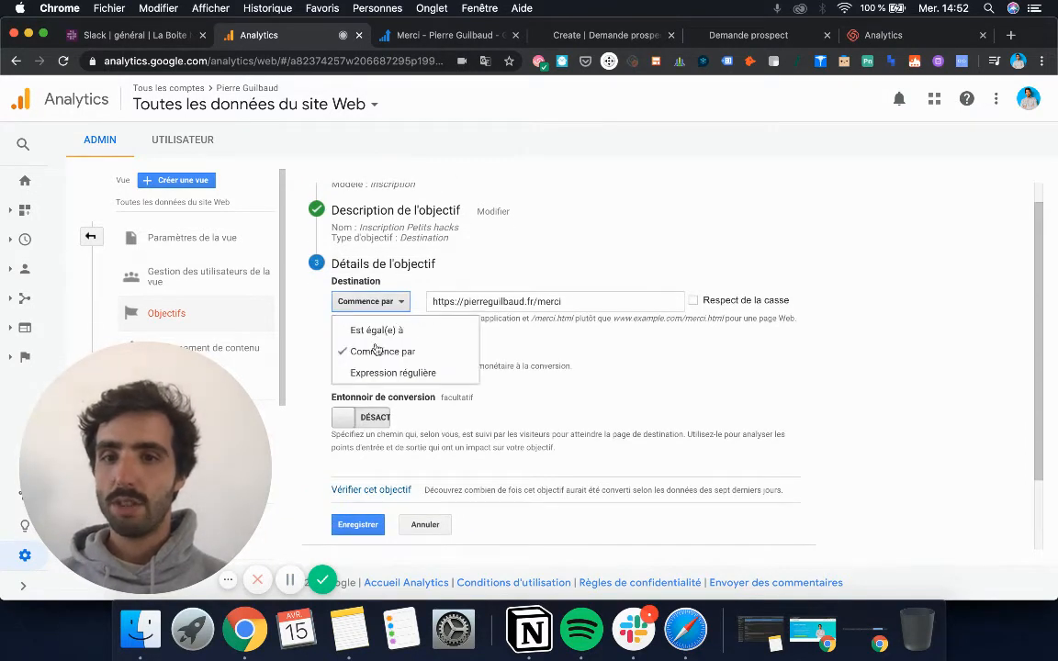
left_click(366, 303)
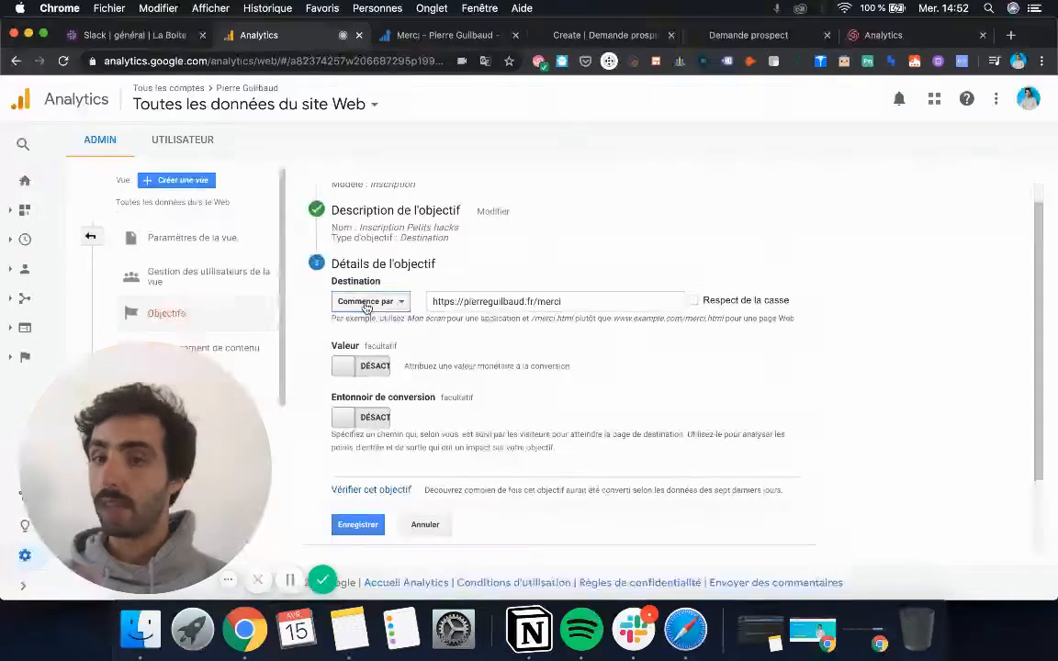
left_click(366, 308)
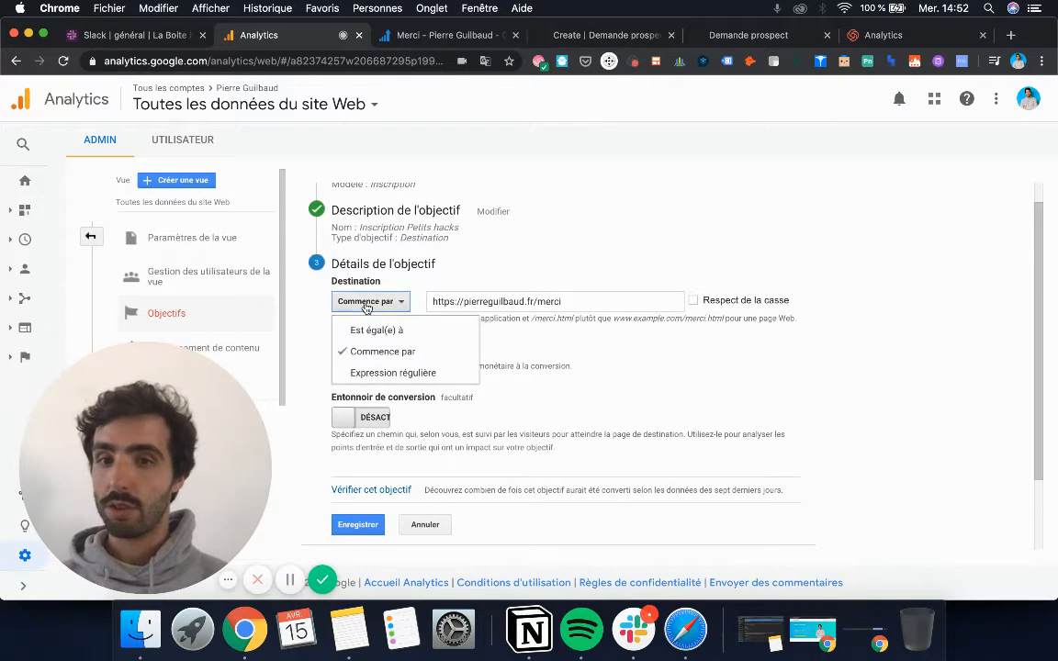
left_click(366, 351)
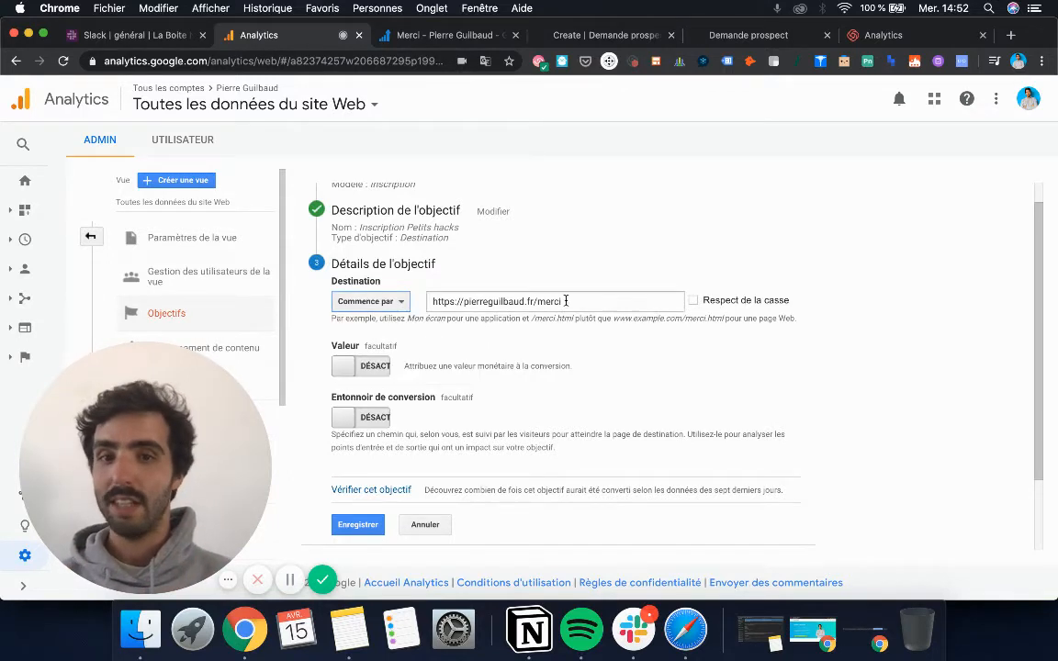
left_click(404, 306)
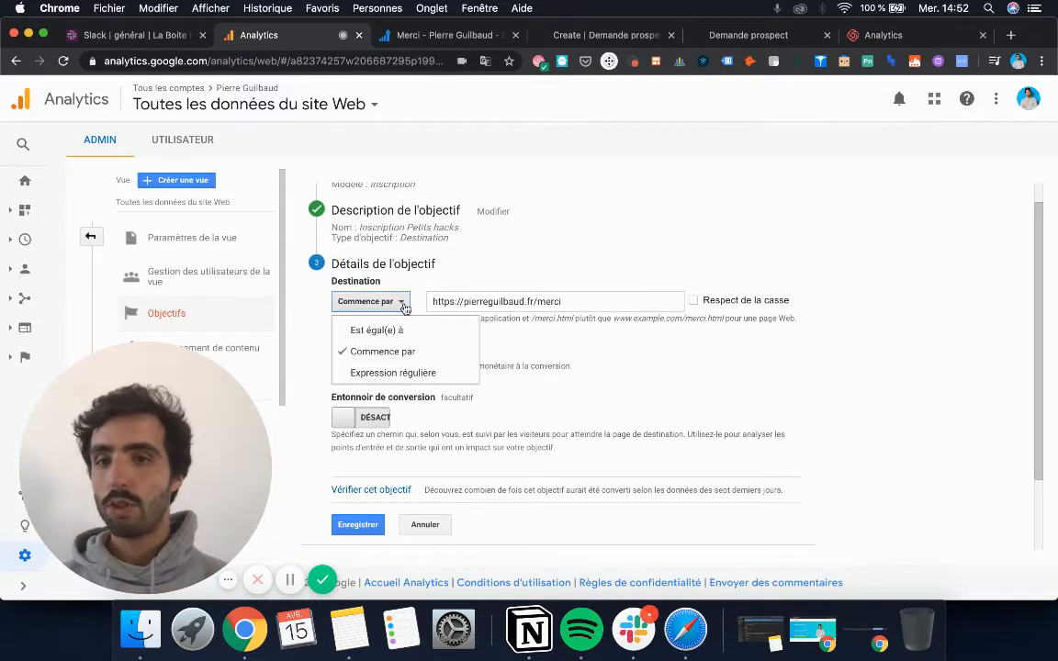
left_click(390, 351)
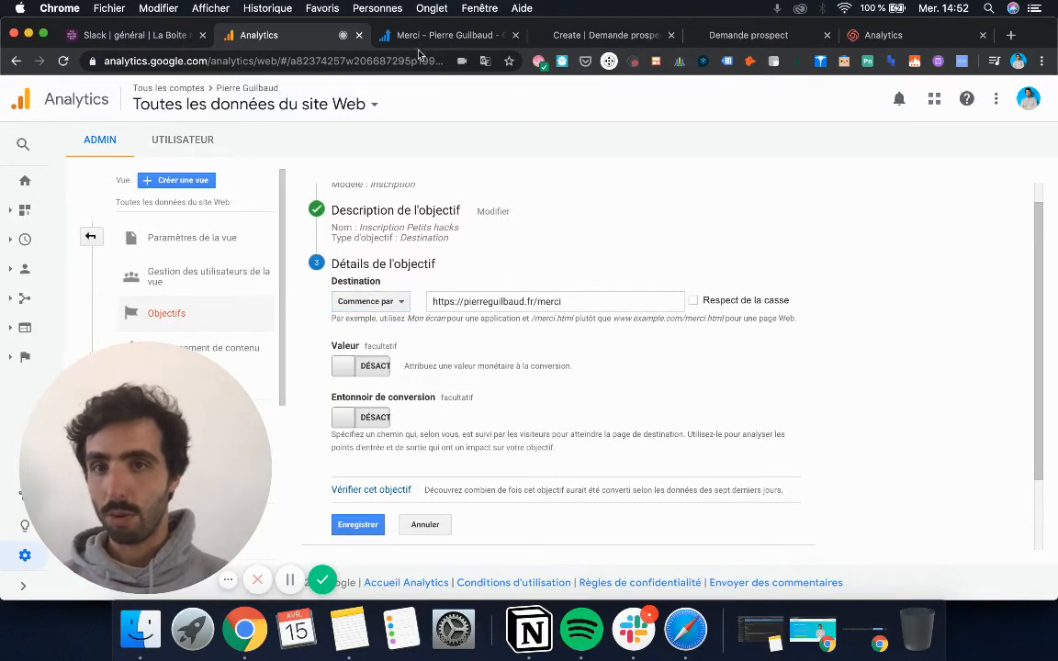
- Switch to the thank-you page and examine its full URL, including the email parameter after /merci/
left_click(378, 36)
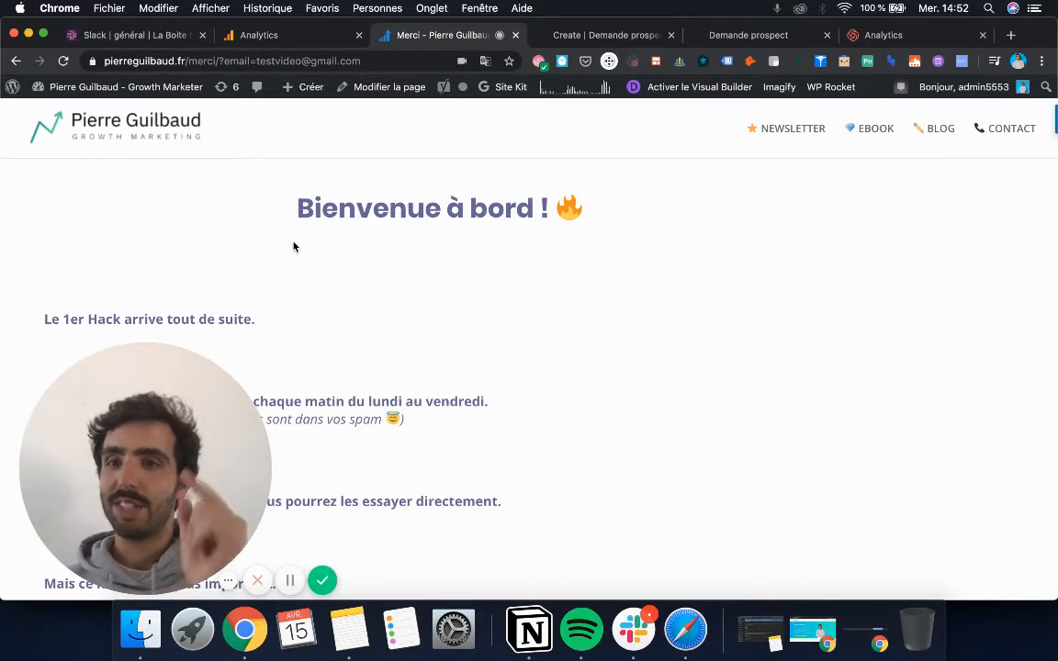
left_click(271, 60)
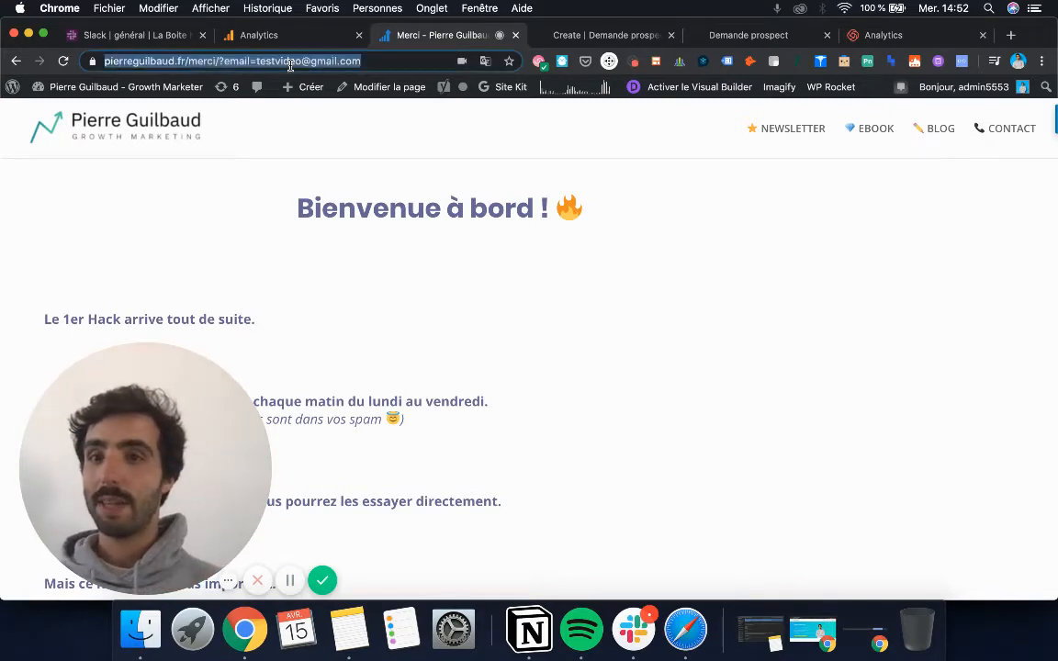
left_click(687, 334)
left_click(224, 62)
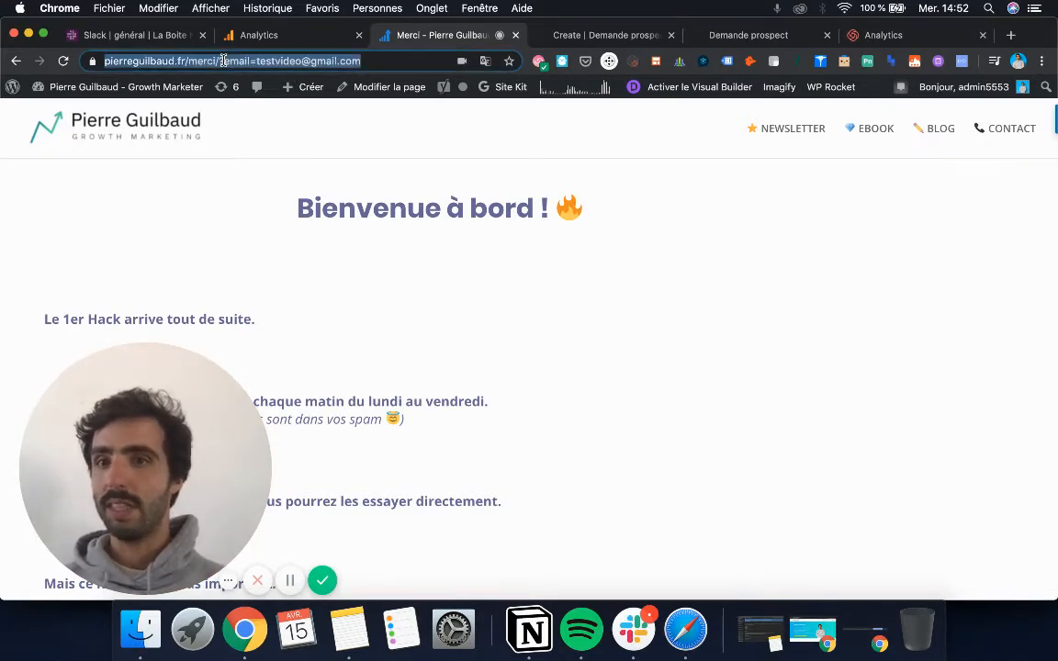
left_click(224, 61)
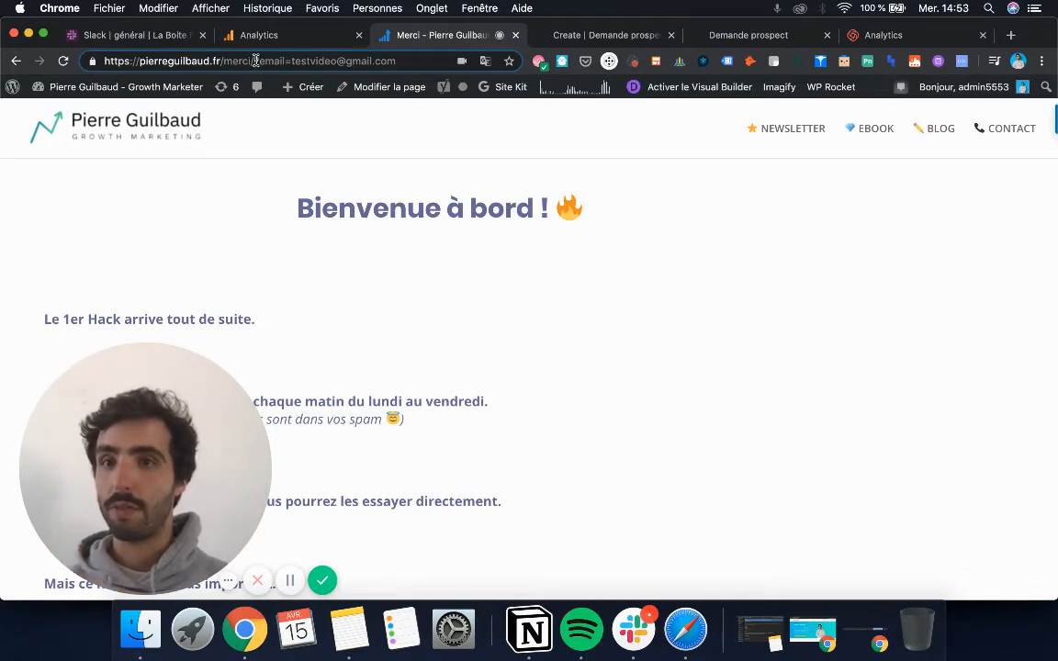
- Return to Google Analytics, verify the "Inscription Petits hacks" goal against the last seven days' data and save it
left_click(258, 35)
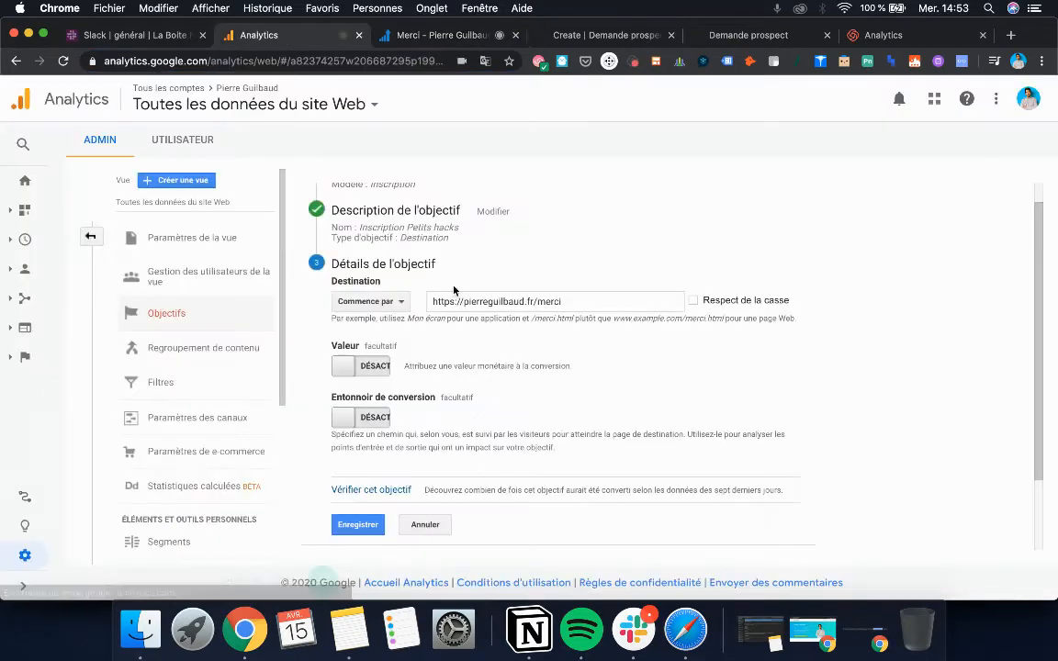
scroll(433, 336, "down", 1)
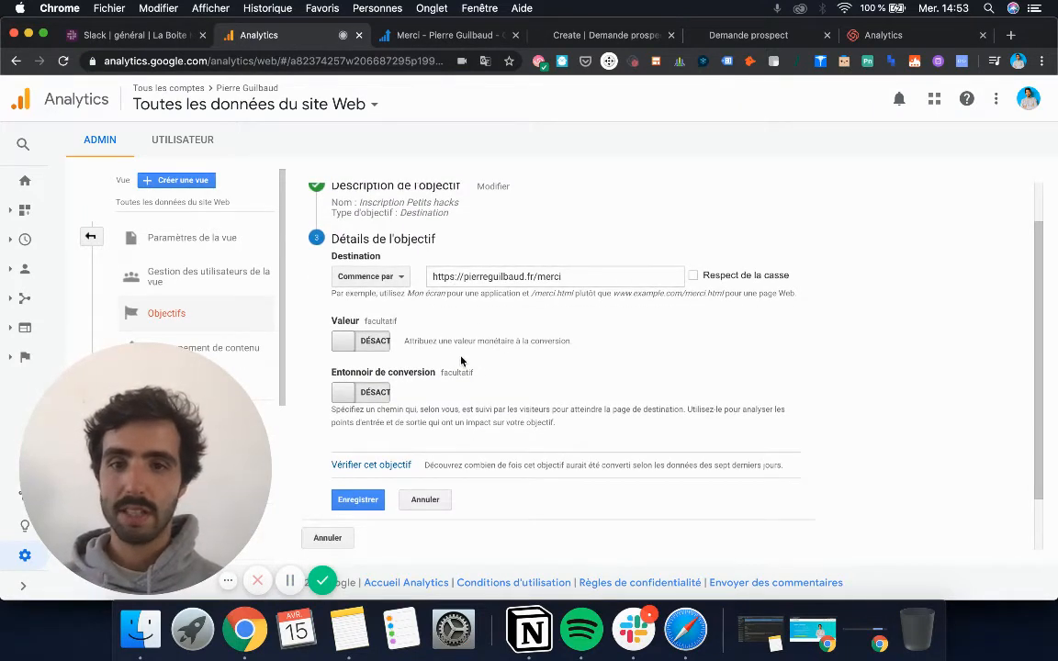
scroll(462, 361, "down", 2)
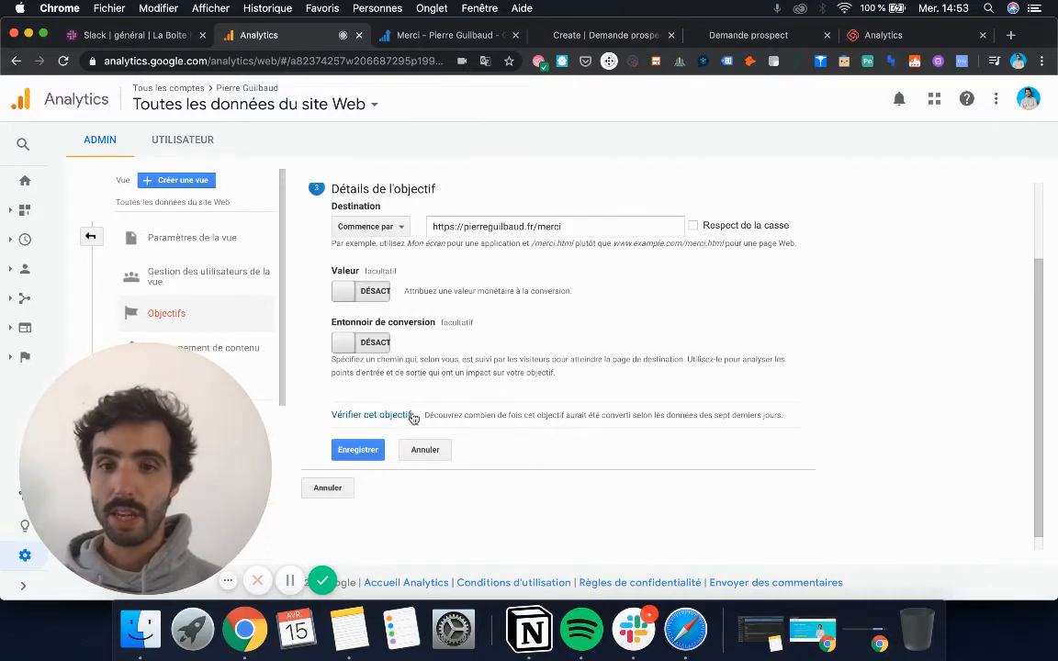
scroll(486, 407, "down", 1)
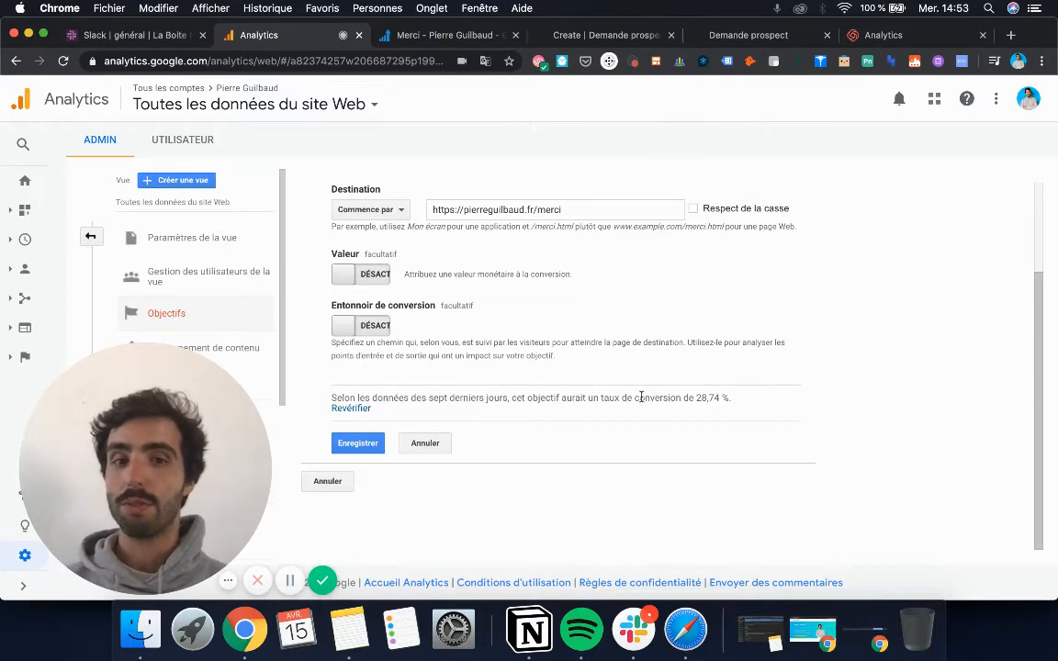
left_click(358, 444)
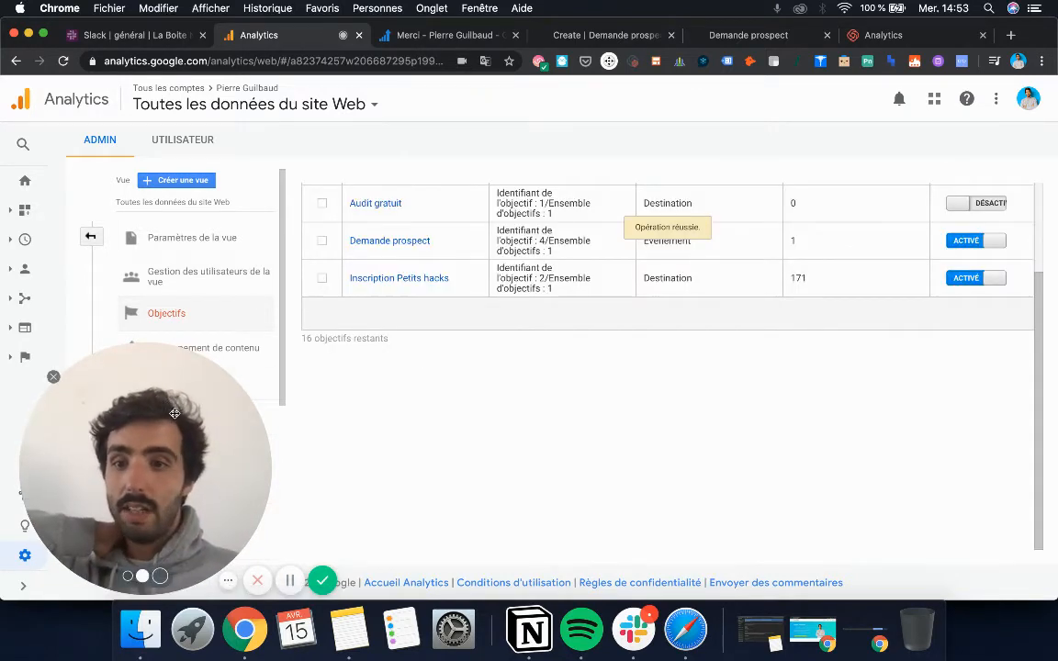
- Open the goals overview report under Conversions and examine the completions and conversion rate of each goal
left_click_drag(175, 413, 888, 151)
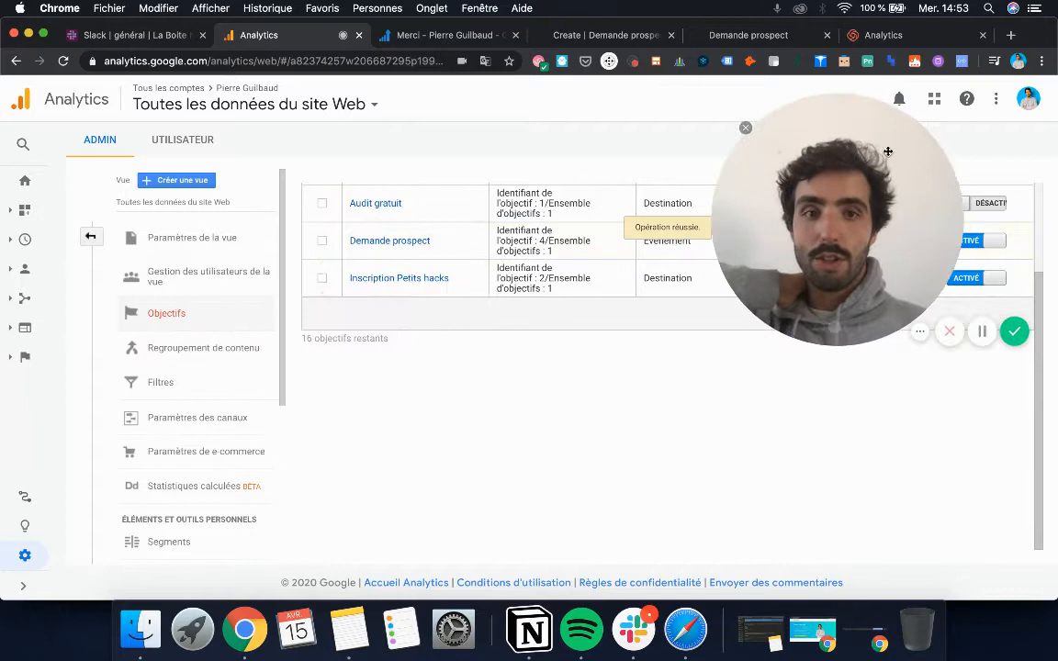
left_click(17, 358)
left_click(77, 415)
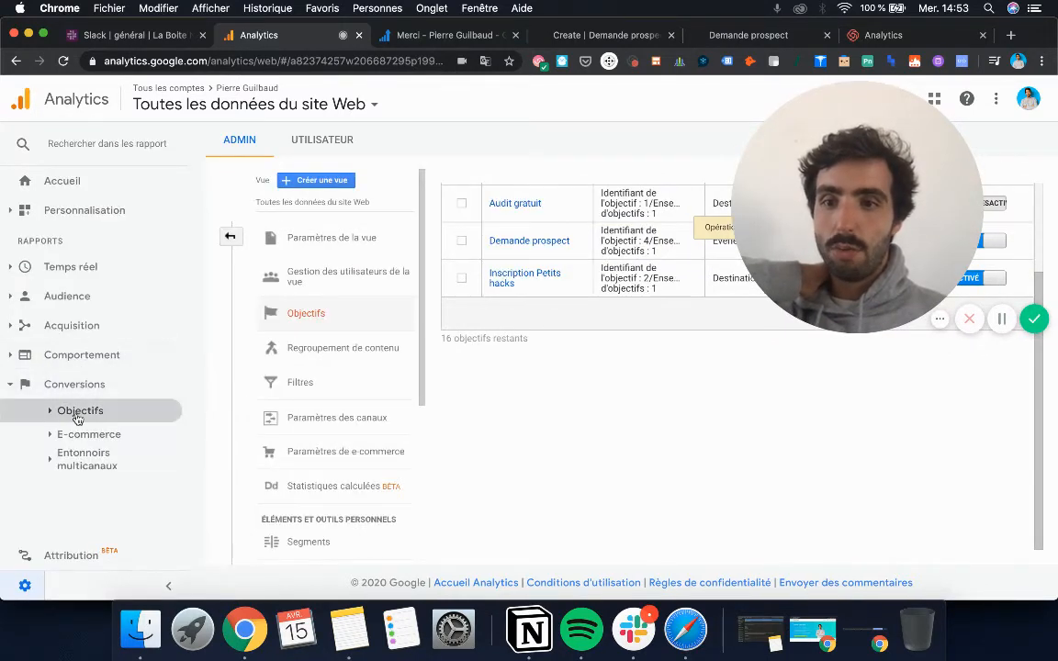
left_click(107, 435)
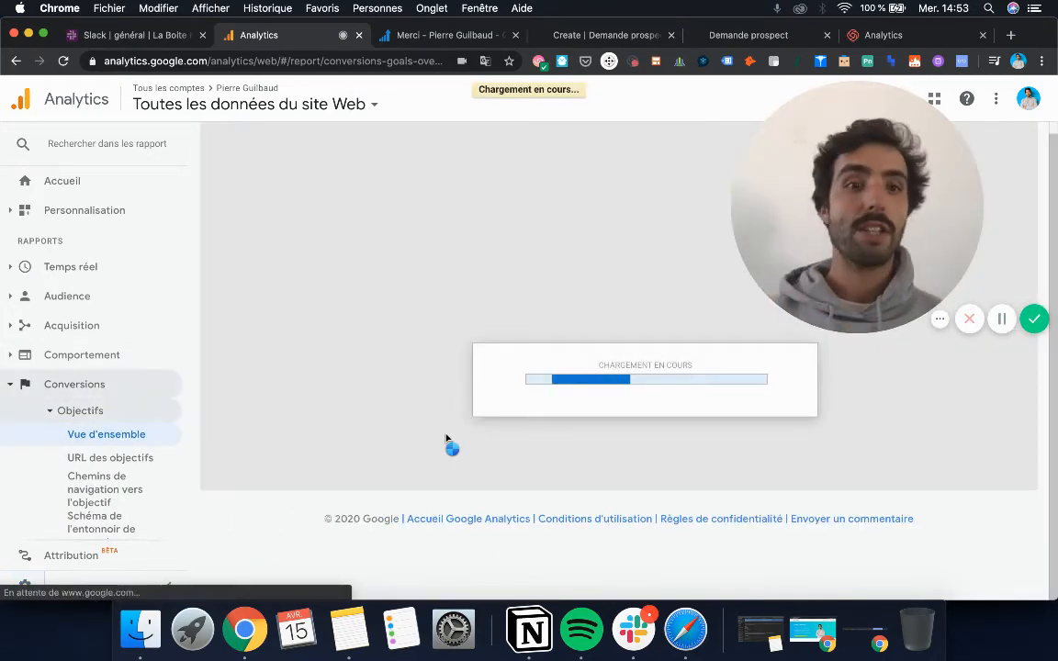
scroll(447, 439, "down", 3)
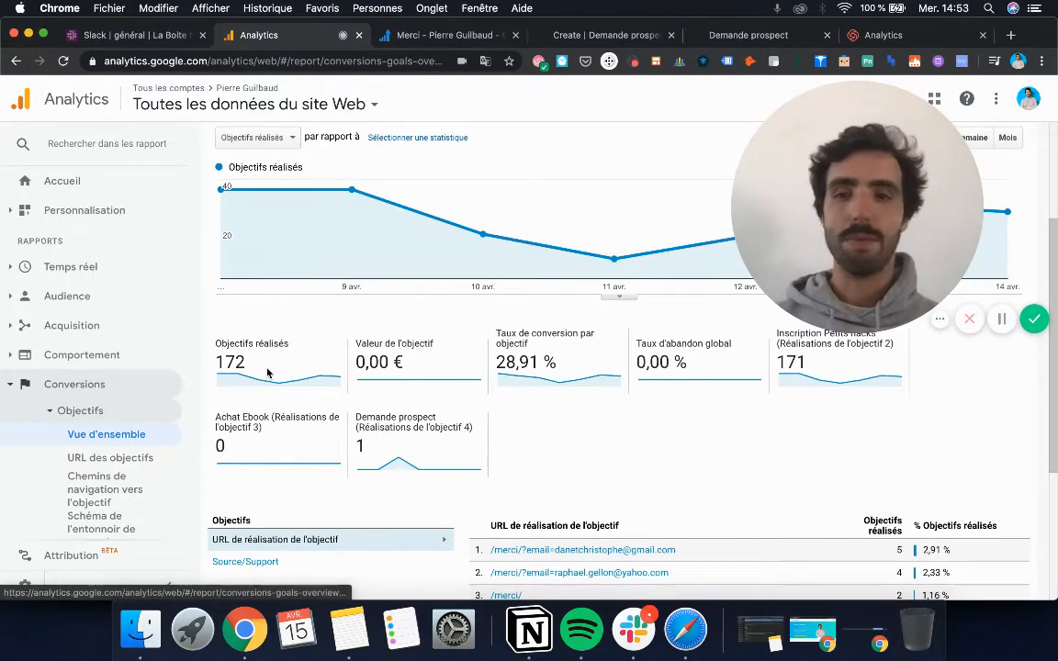
scroll(92, 446, "down", 2)
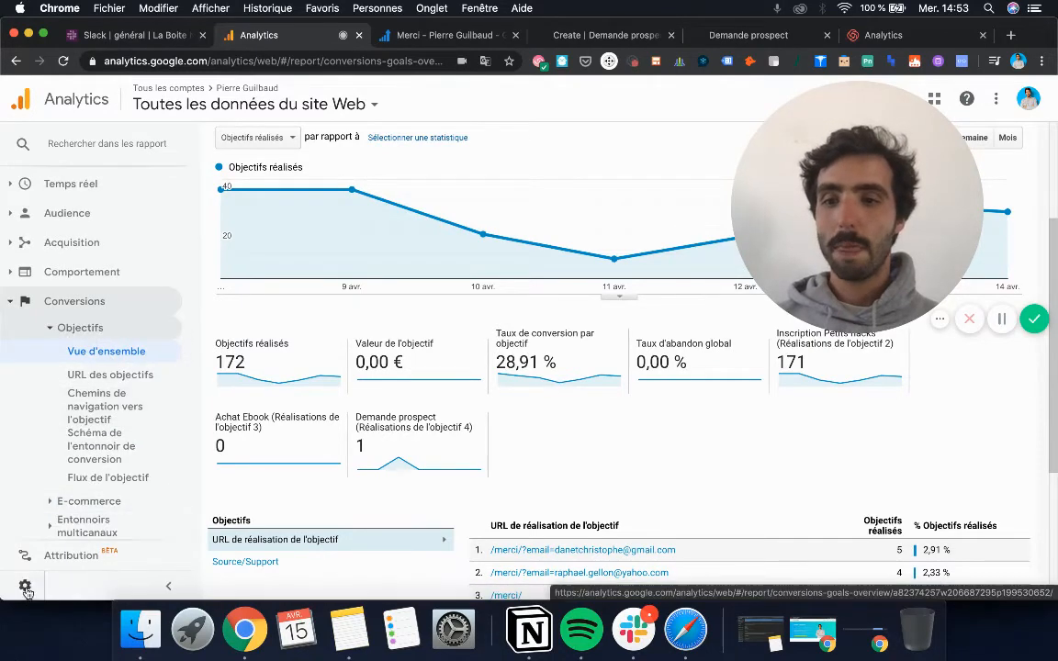
- Return to the view's goals in the administration settings and open the "Demande prospect" goal
left_click(24, 587)
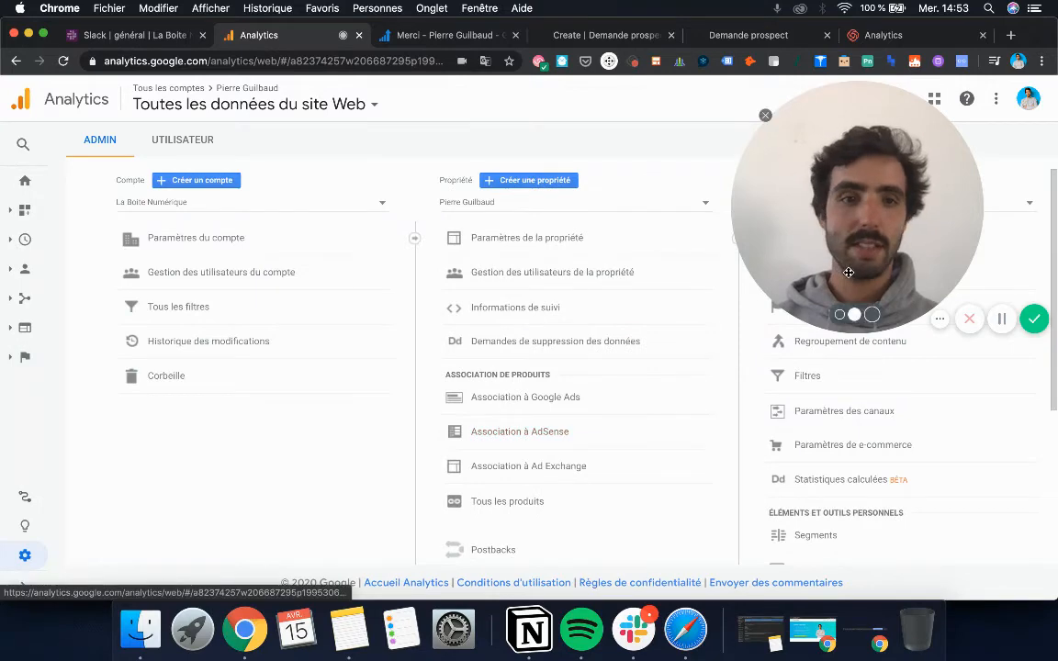
left_click_drag(848, 273, 120, 273)
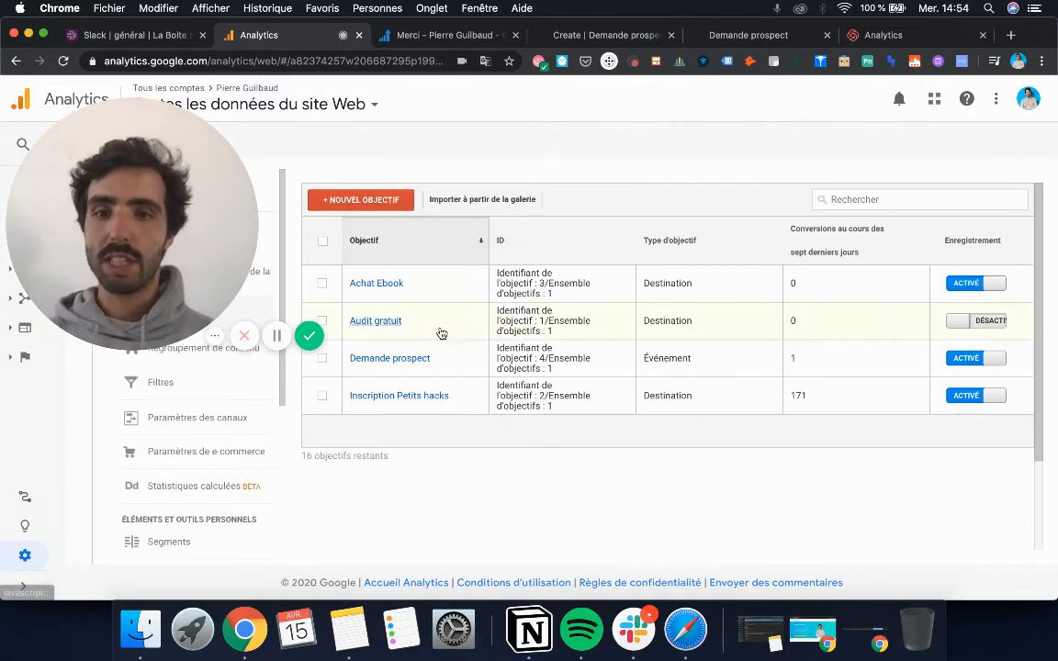
left_click(415, 358)
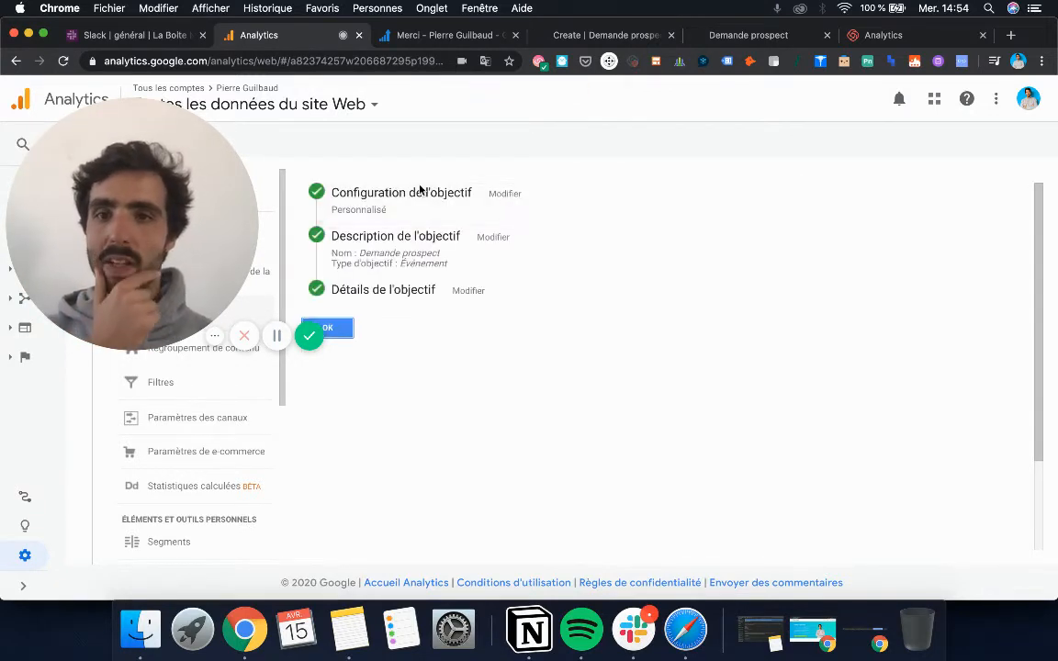
- Review the goal's templates, keep the Personnalisée configuration, continue and open the goal description for editing
left_click(420, 190)
scroll(386, 276, "down", 3)
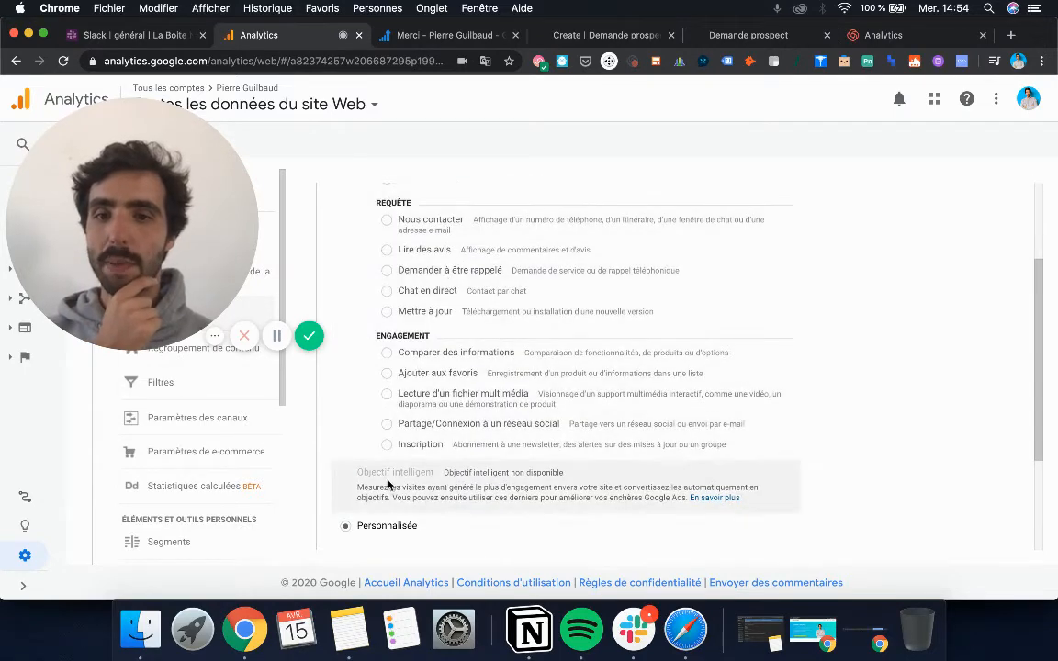
scroll(373, 525, "down", 1)
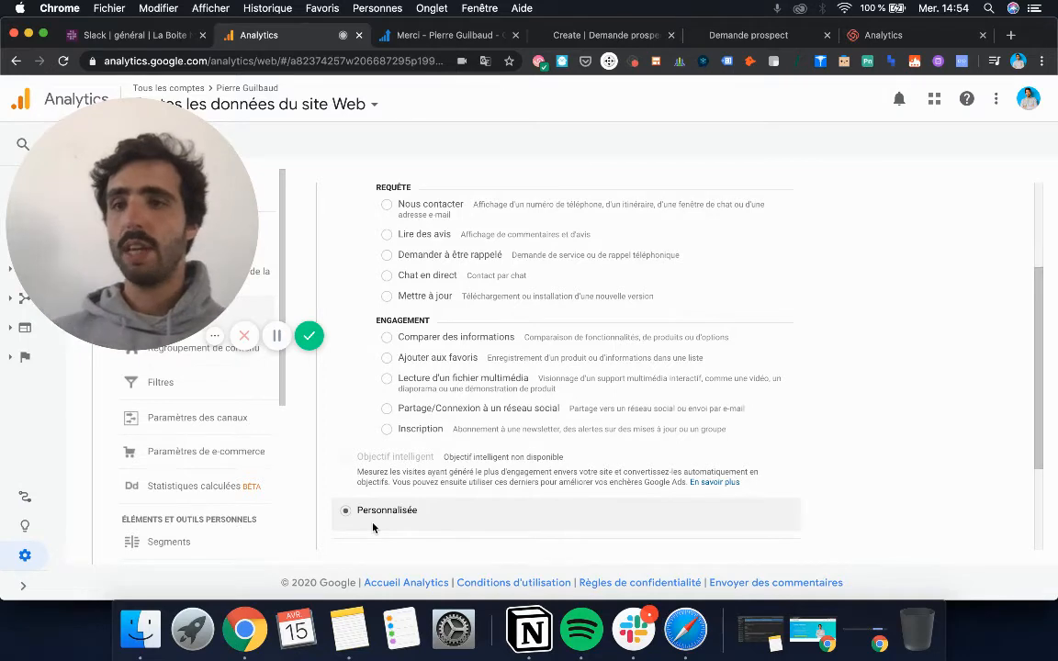
scroll(373, 525, "down", 3)
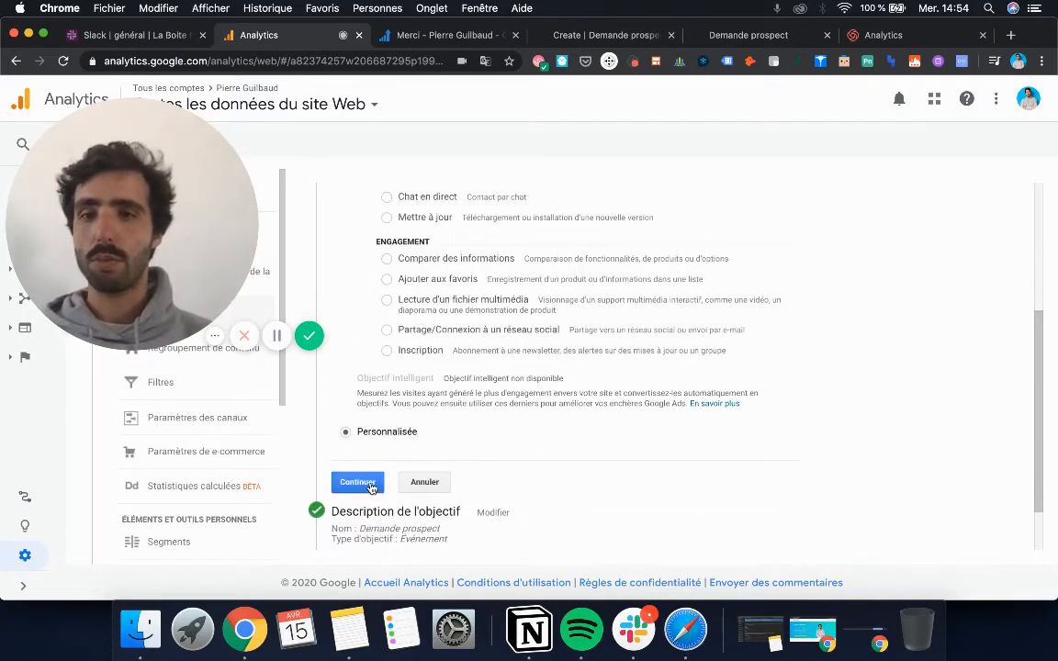
left_click(371, 487)
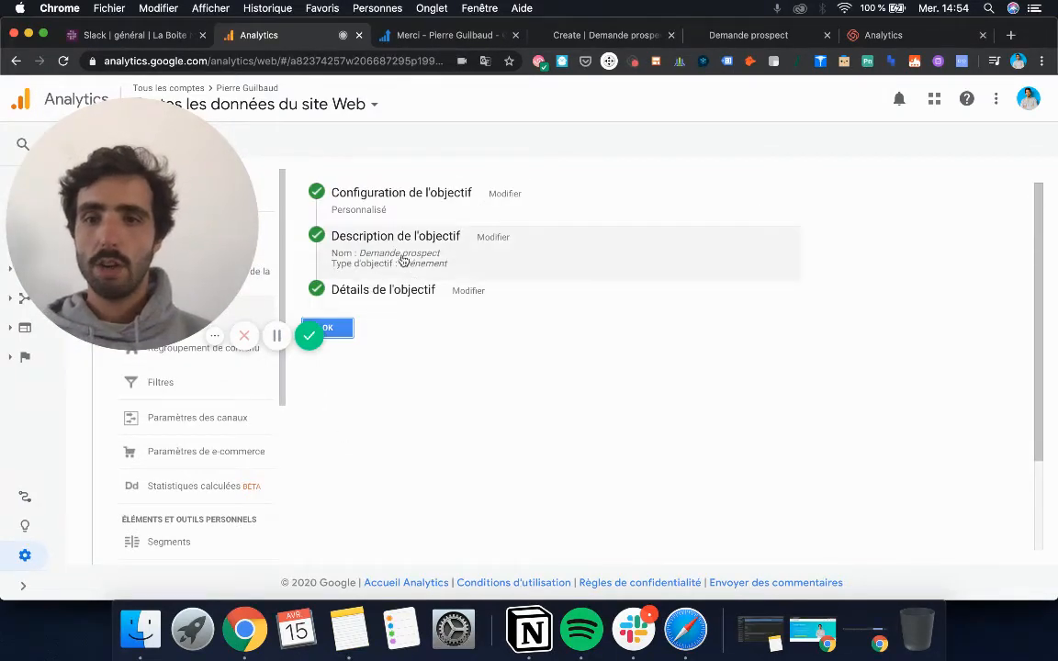
triple_click(375, 274)
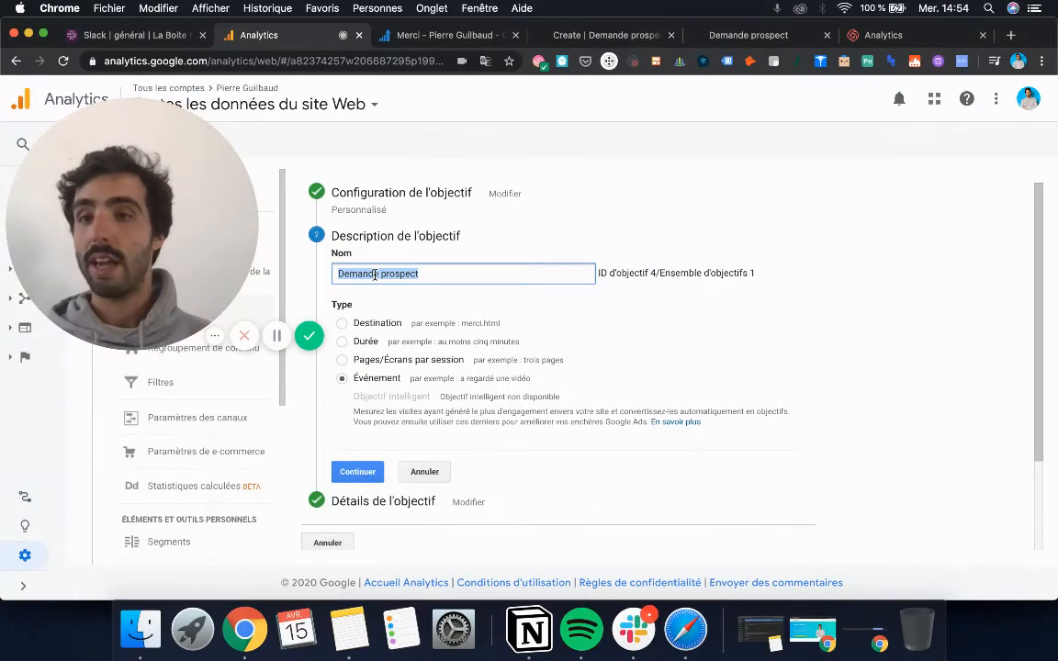
- Switch to Typeform and examine the "Demande prospect" form's questions and preview through to the final submission
left_click(616, 36)
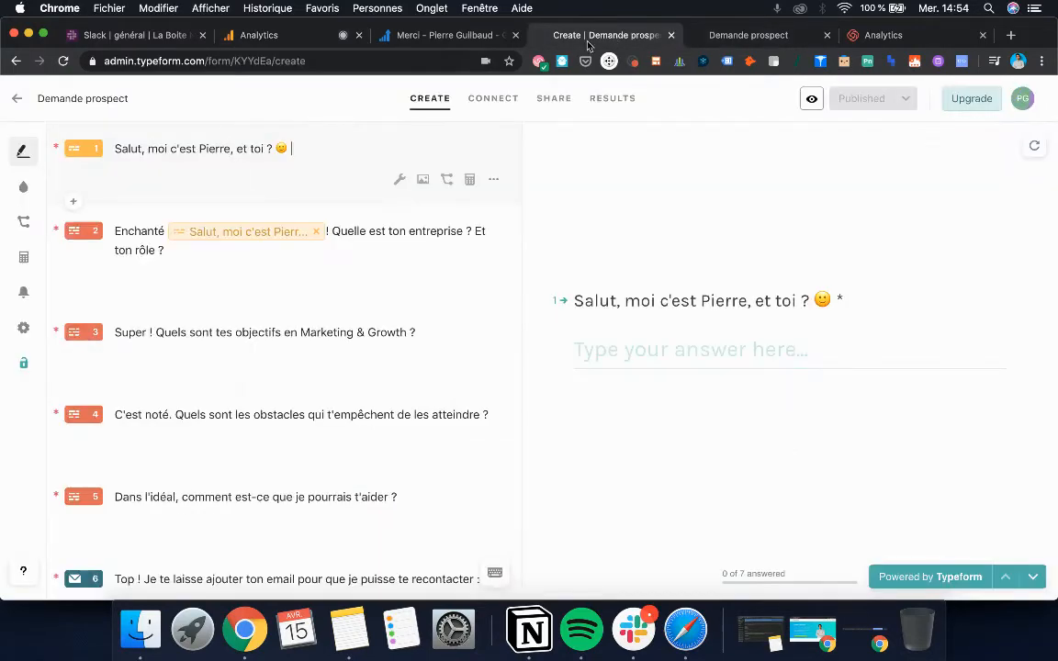
left_click_drag(125, 188, 835, 172)
scroll(239, 320, "down", 3)
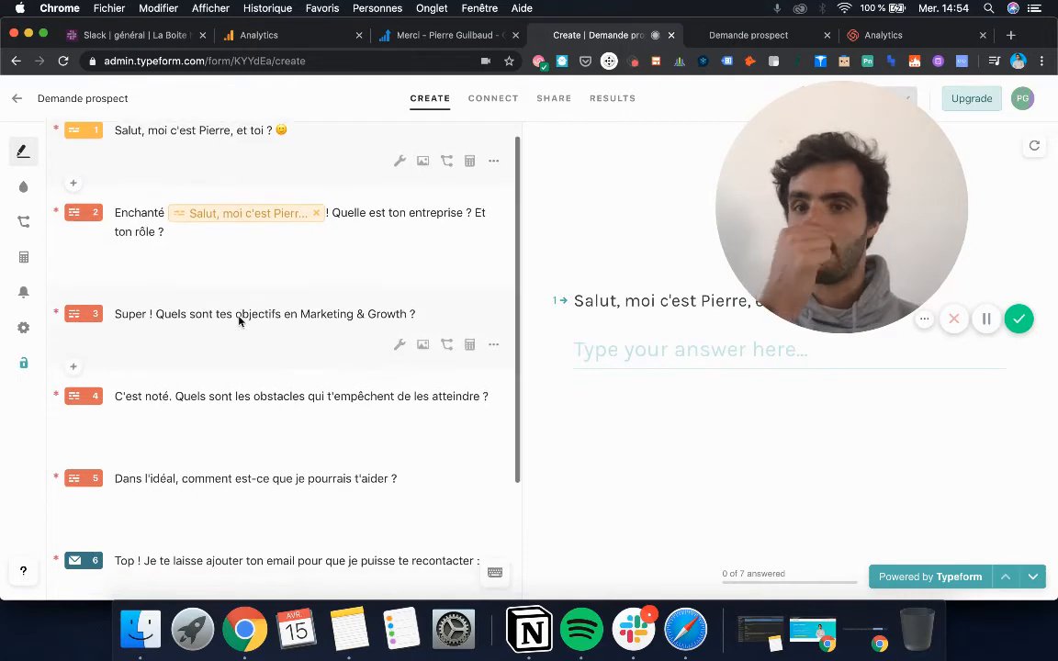
scroll(239, 317, "down", 3)
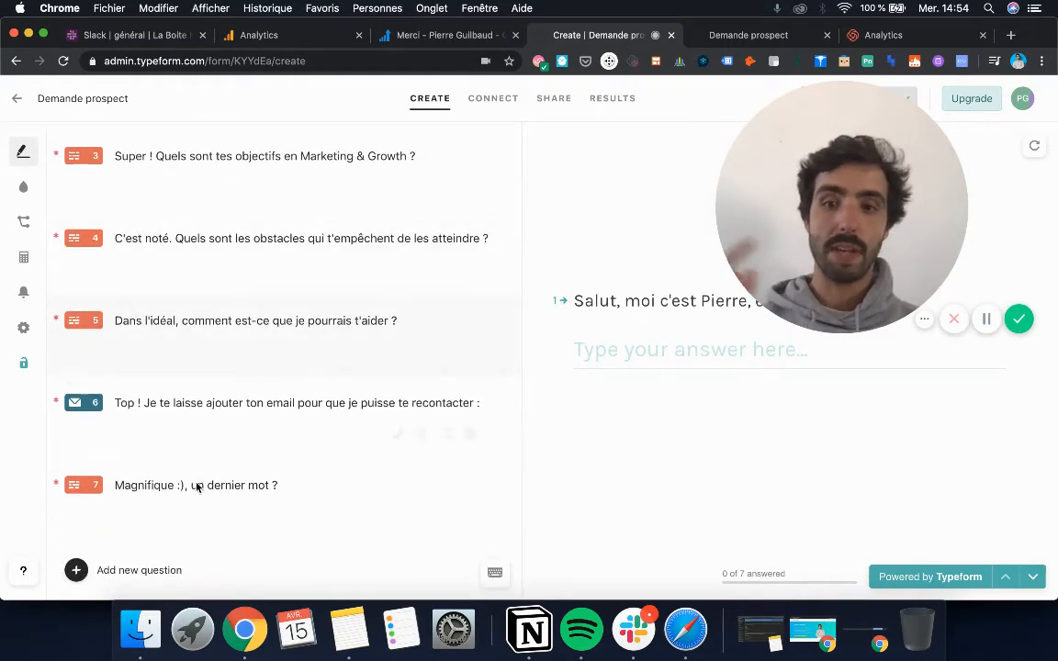
scroll(725, 389, "down", 3)
scroll(684, 306, "down", 8)
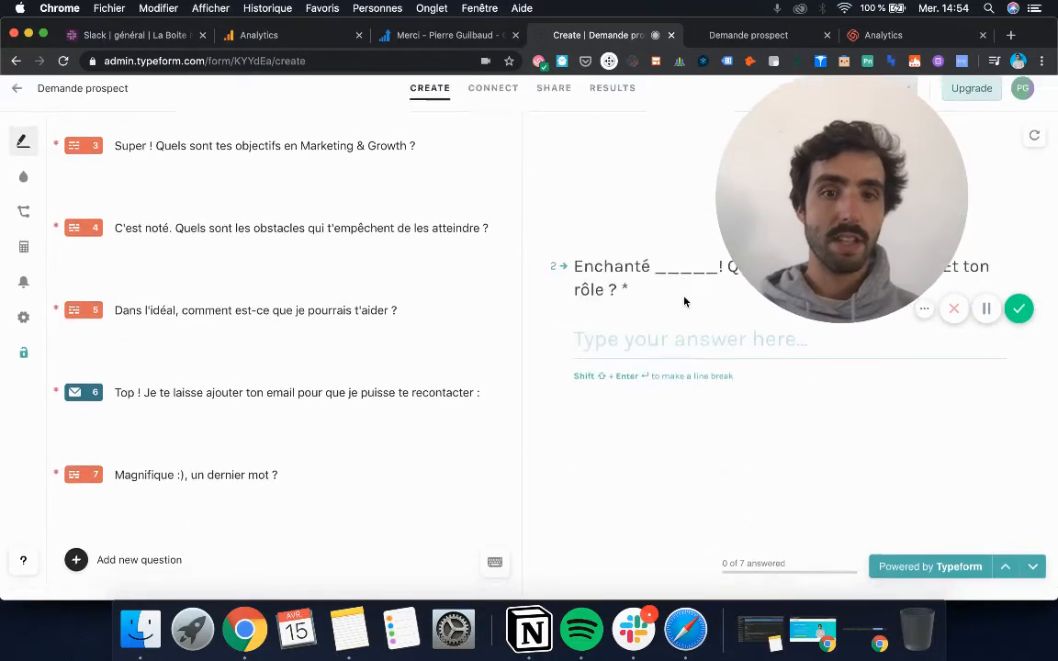
scroll(684, 301, "down", 5)
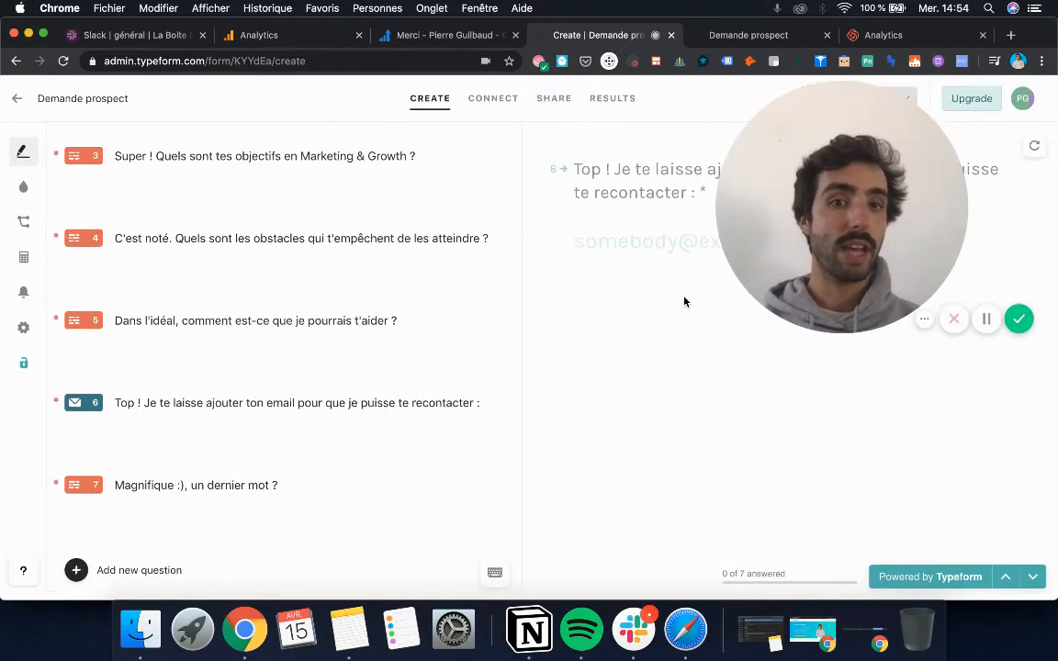
scroll(684, 301, "down", 2)
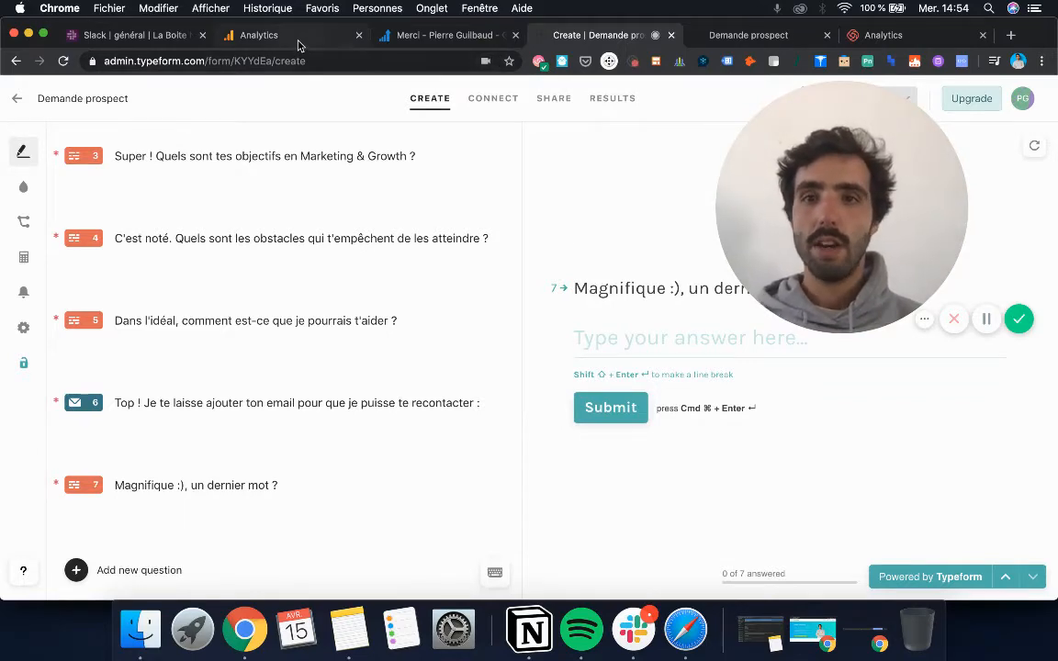
- Back in Google Analytics, keep Événement as the "Demande prospect" goal type, continue and open the event conditions in the goal details
left_click(269, 37)
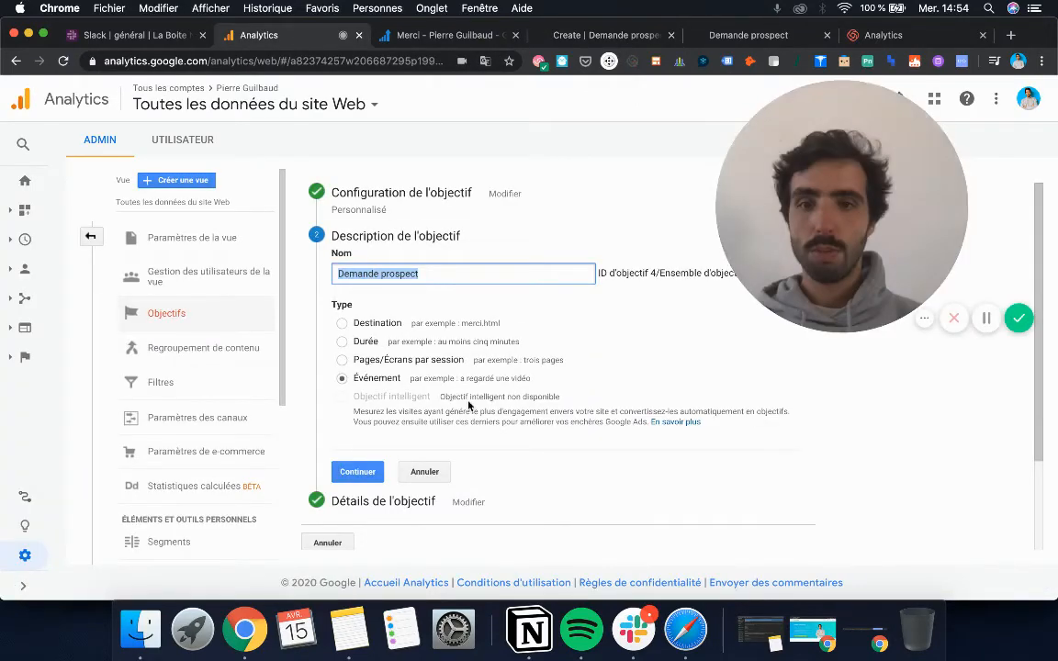
scroll(468, 405, "down", 2)
left_click(373, 345)
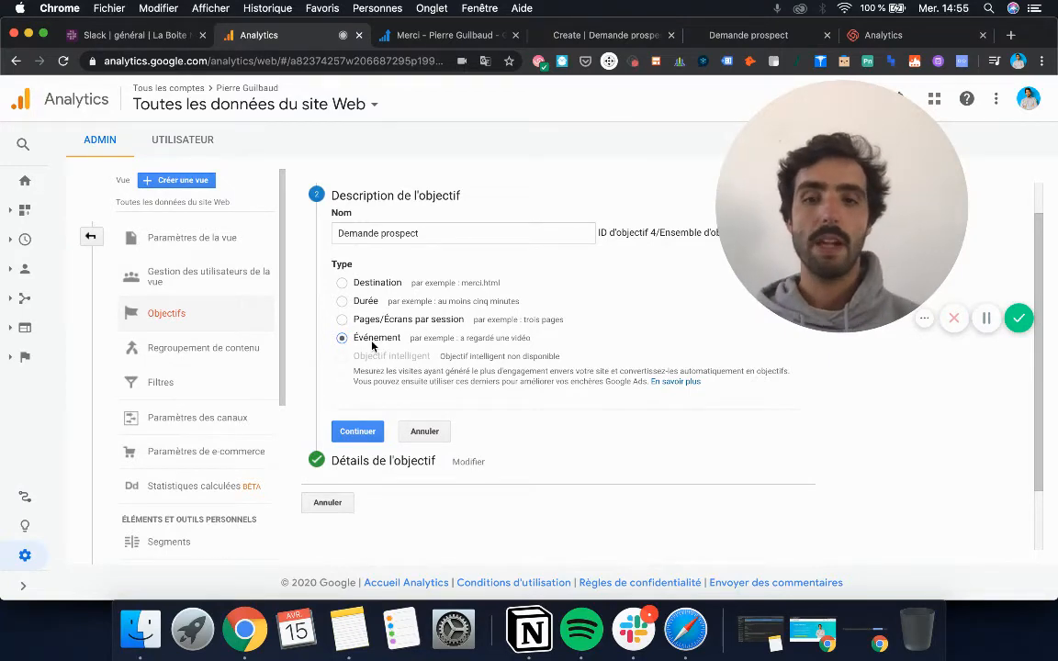
left_click(357, 431)
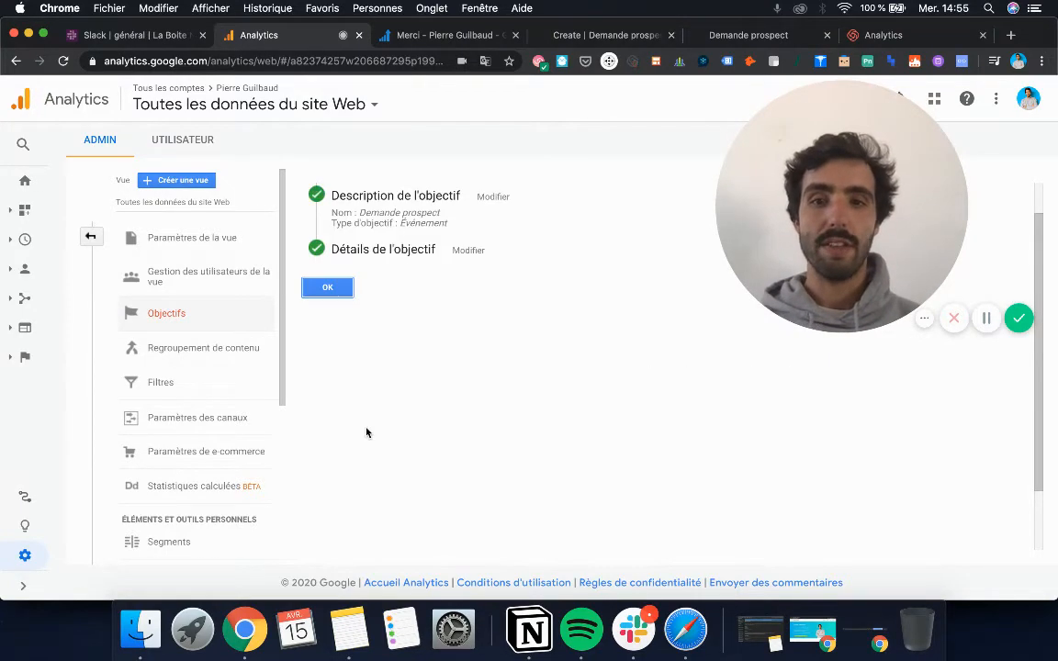
left_click(415, 264)
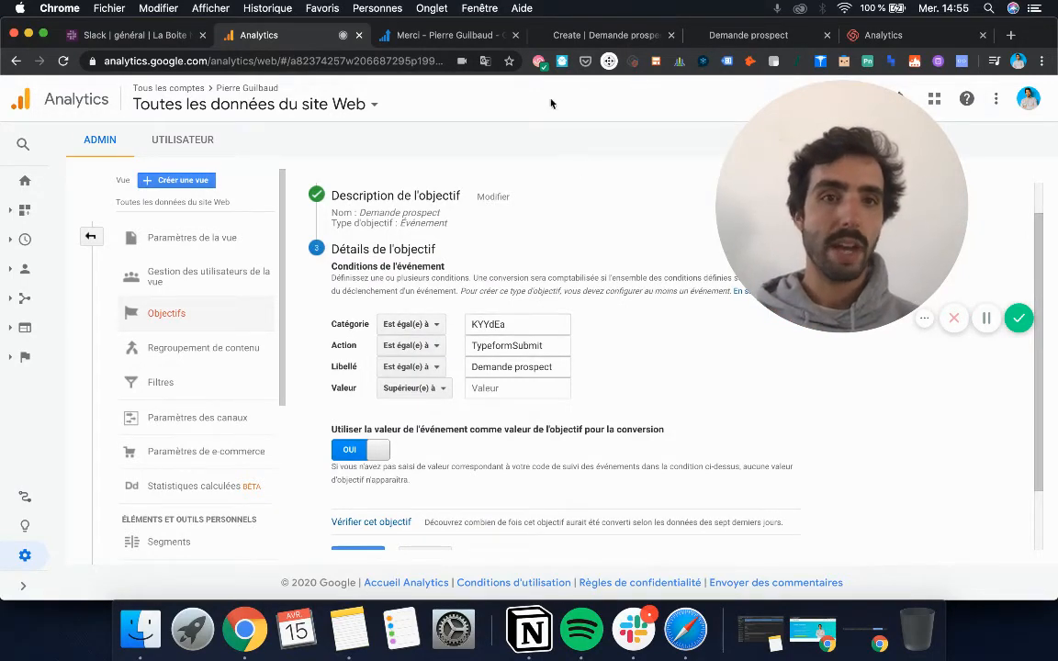
- Switch to Typeform and open the sharing page of the "Demande prospect" form to view its link
left_click(603, 37)
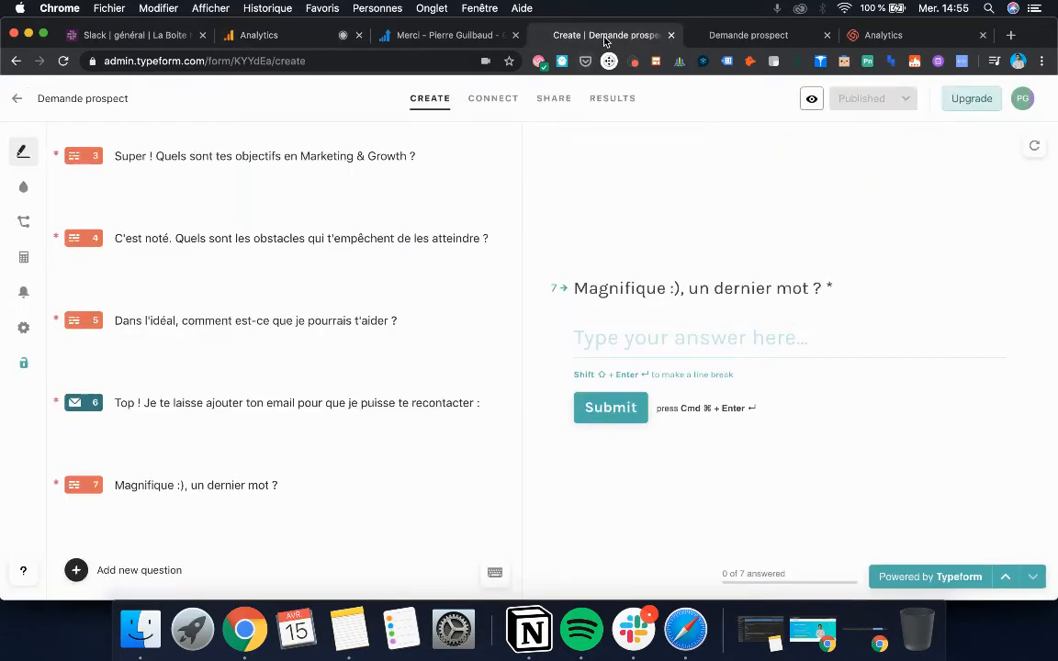
scroll(395, 235, "up", 4)
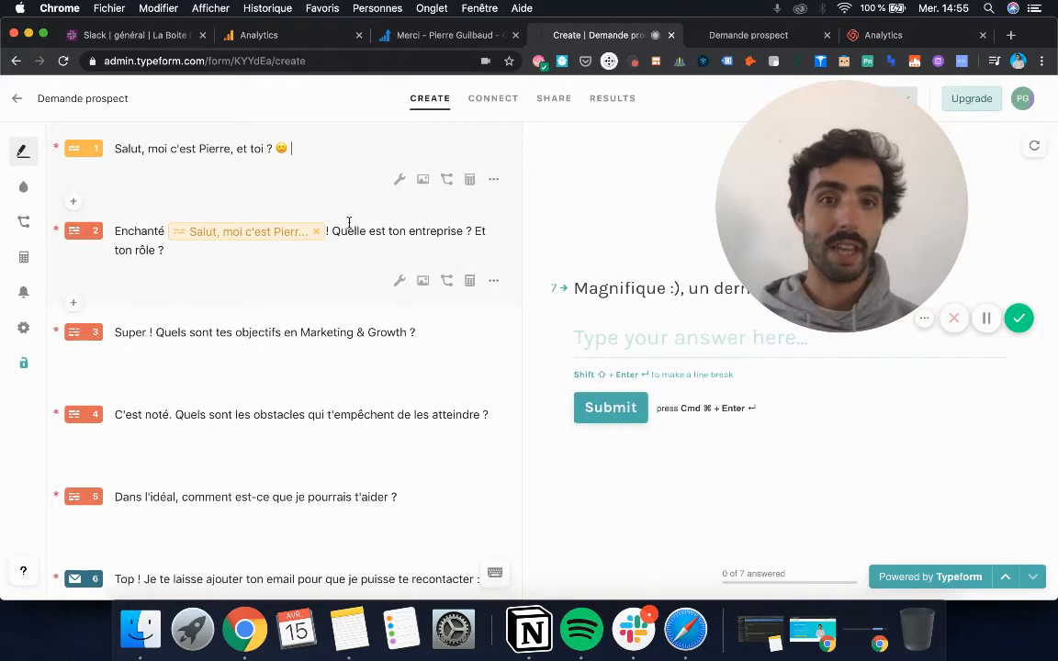
left_click(553, 101)
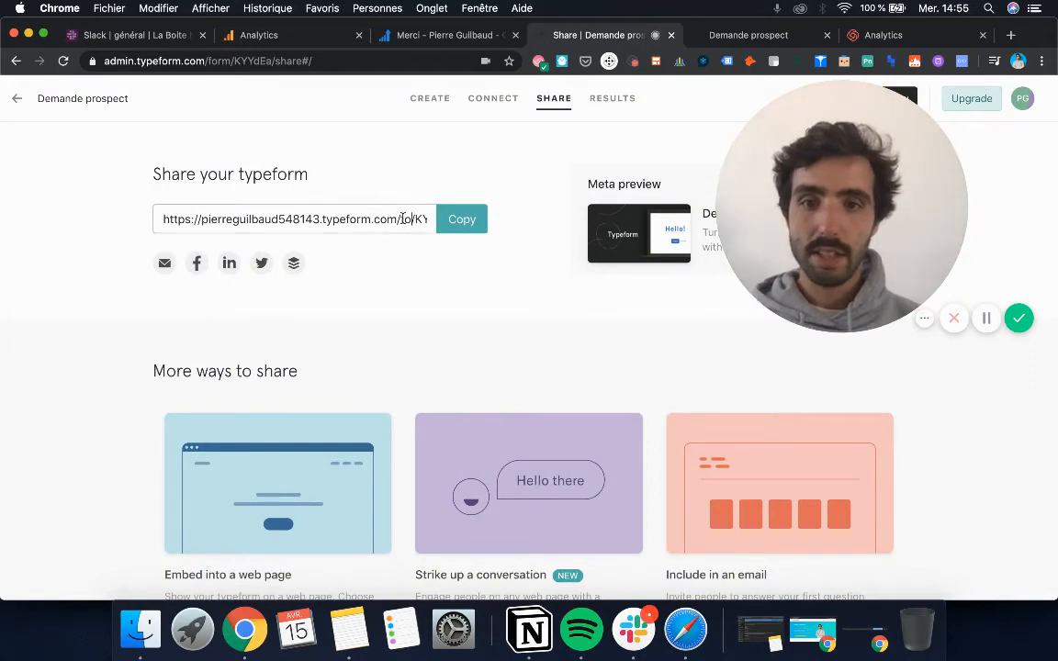
- Reveal the end of the form's share link and select the form identifier KYYdEa
key("Right")
key("Right")
key("Right")
key("Right")
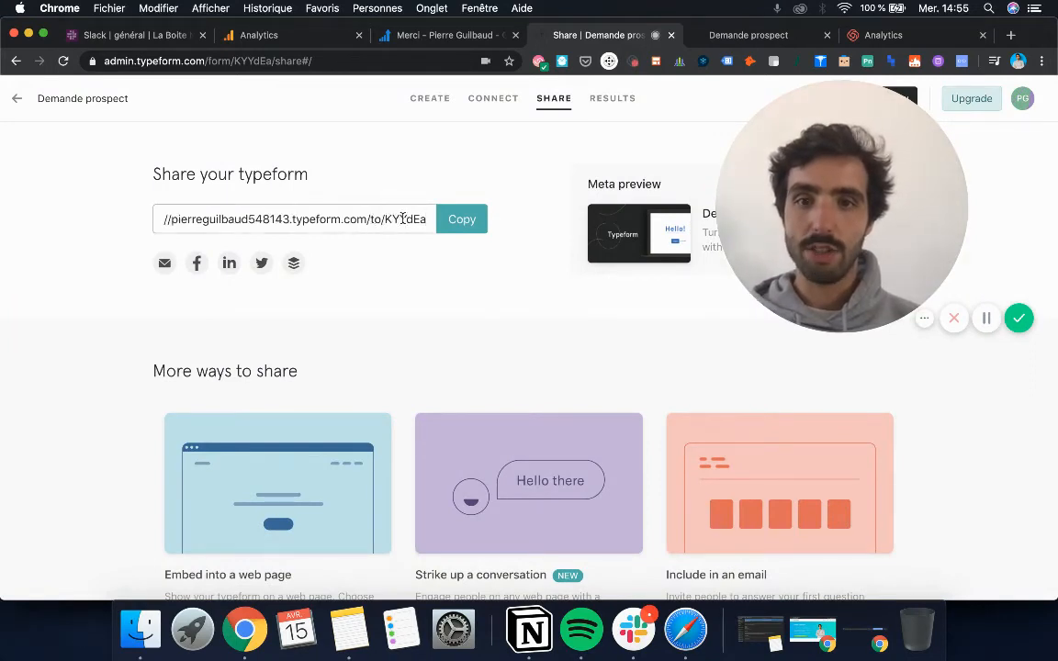
double_click(386, 218)
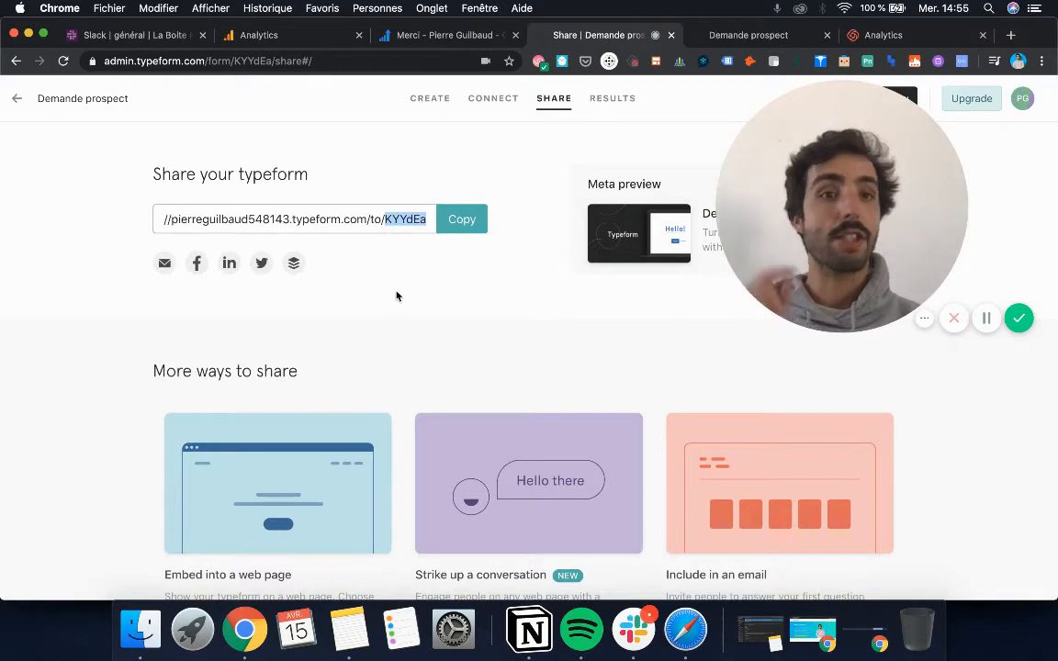
- Switch back to Google Analytics and check the event goal's Catégorie, Action and Libellé conditions
left_click(284, 37)
left_click(511, 326)
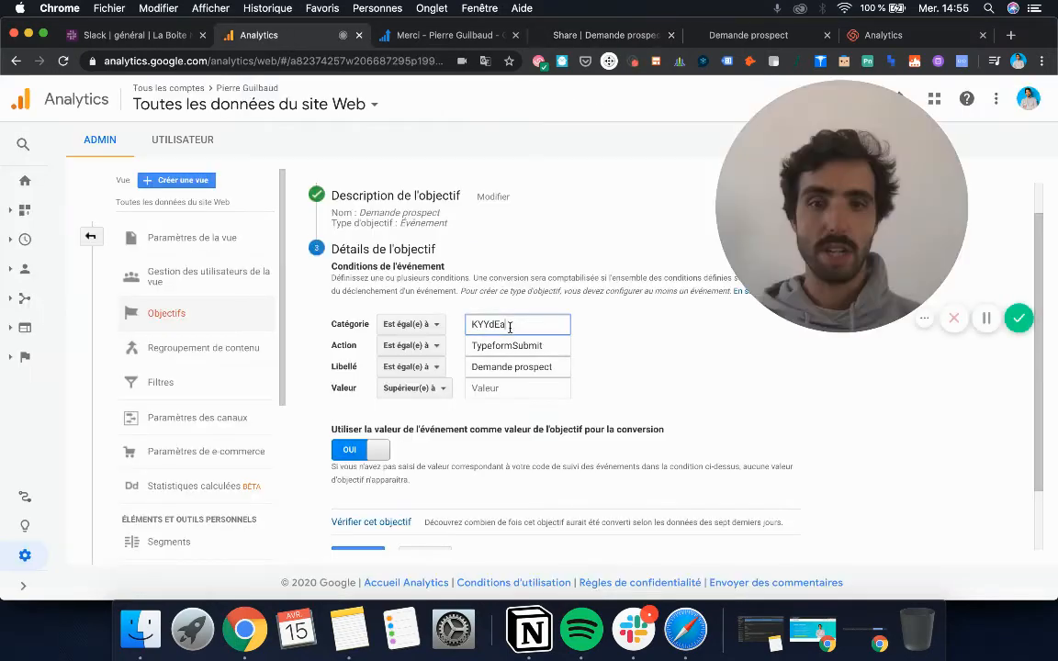
left_click(507, 348)
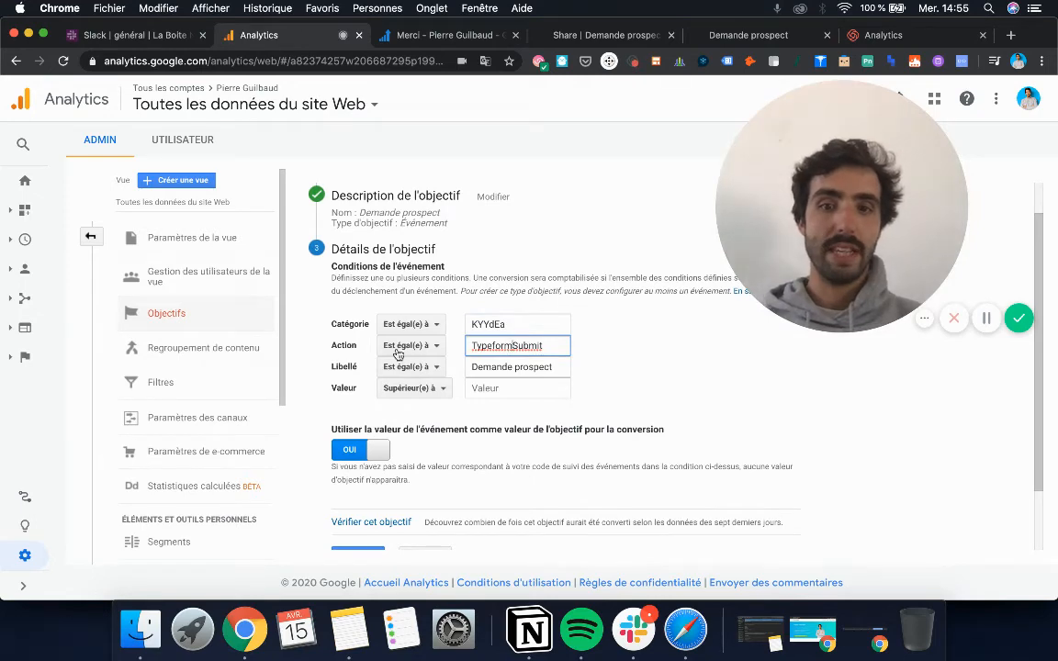
left_click(521, 364)
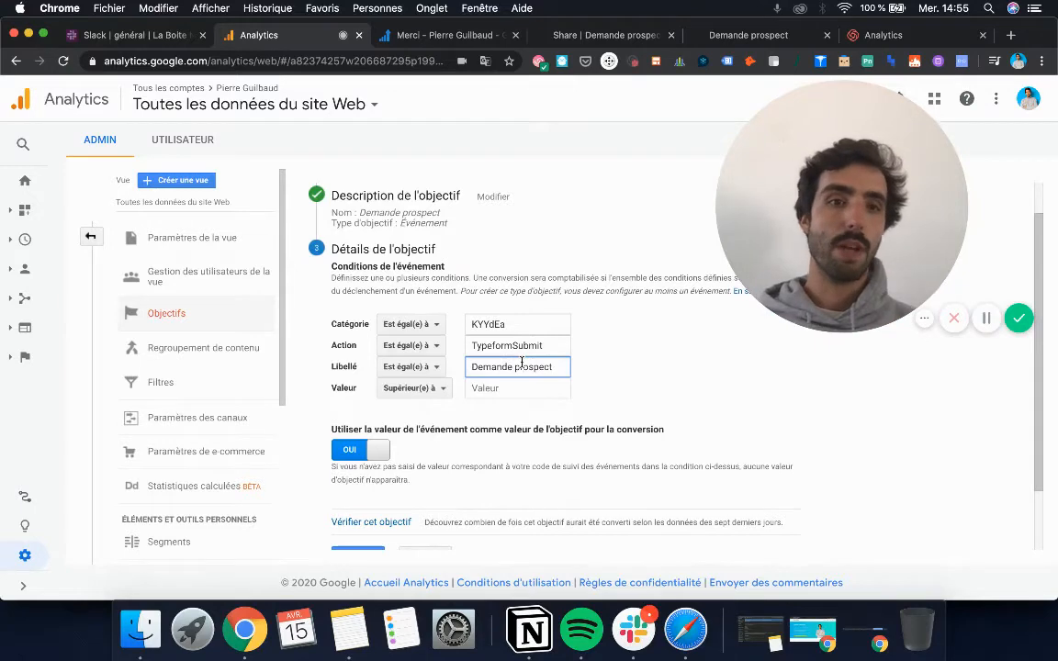
- Check the Libellé against the form's name in Typeform and save the "Demande prospect" goal in Google Analytics
left_click(619, 37)
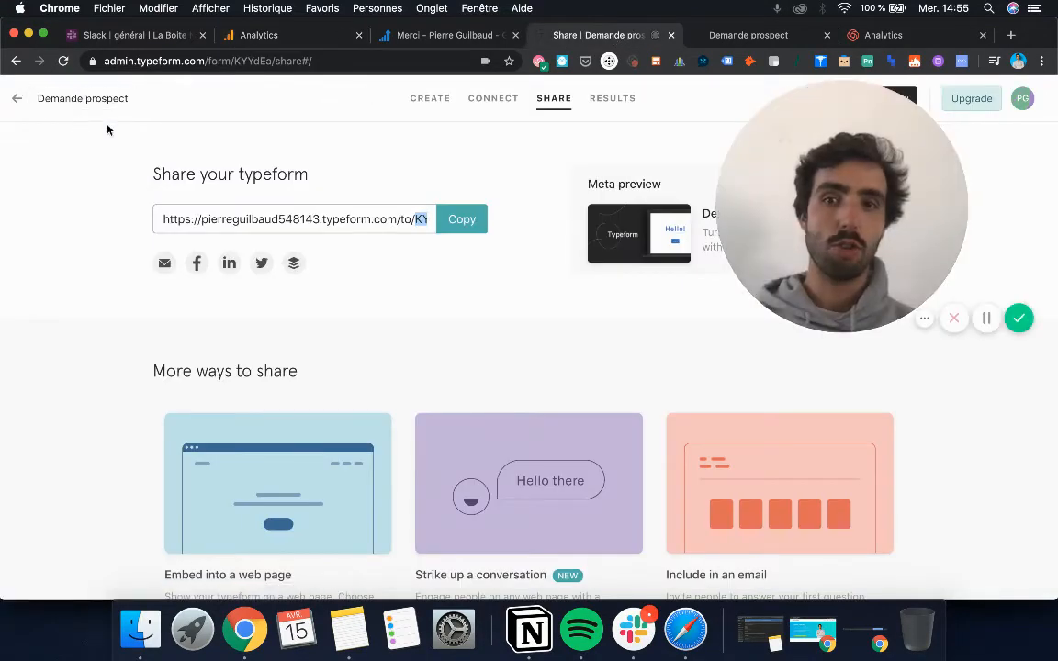
left_click(260, 35)
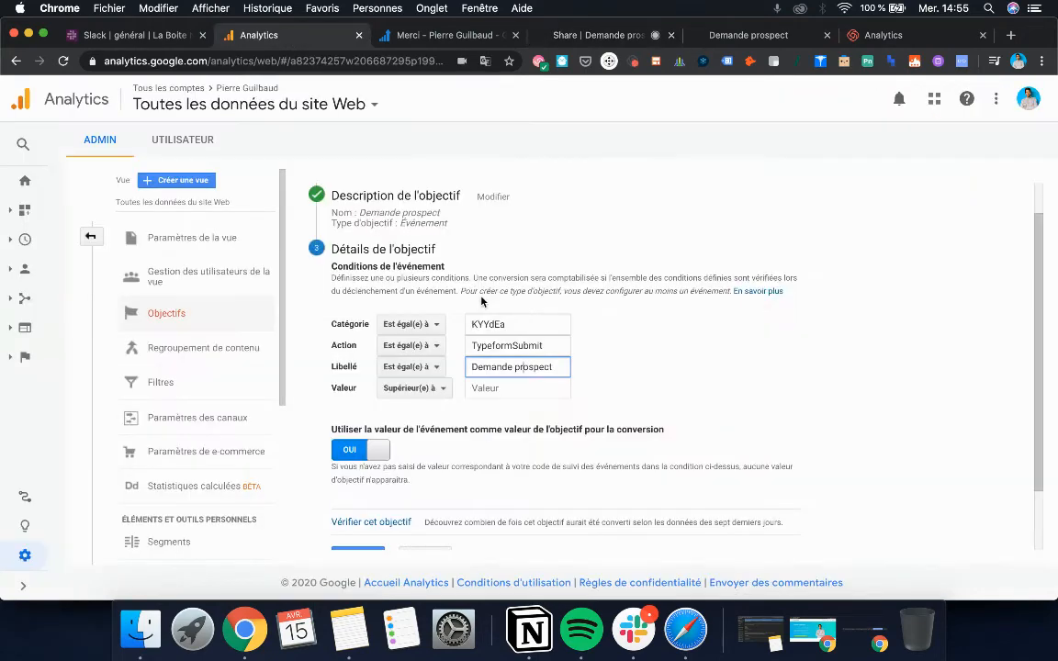
scroll(448, 423, "down", 2)
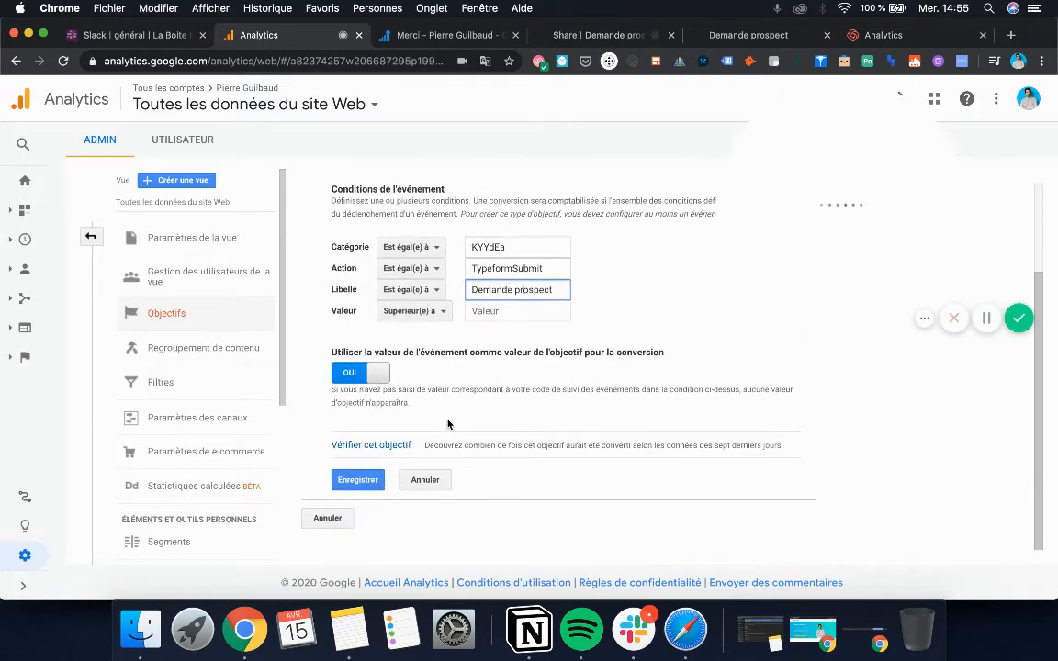
left_click(357, 479)
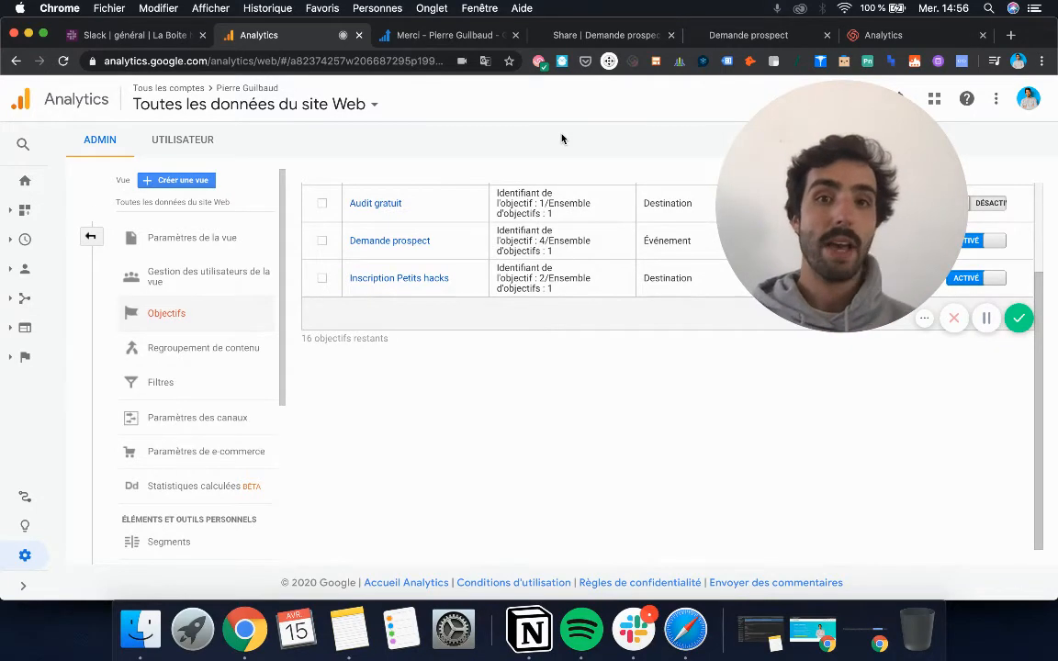
- Switch to Typeform, open the form's integrations and examine the tracking ID connected under Google Analytics
left_click(633, 35)
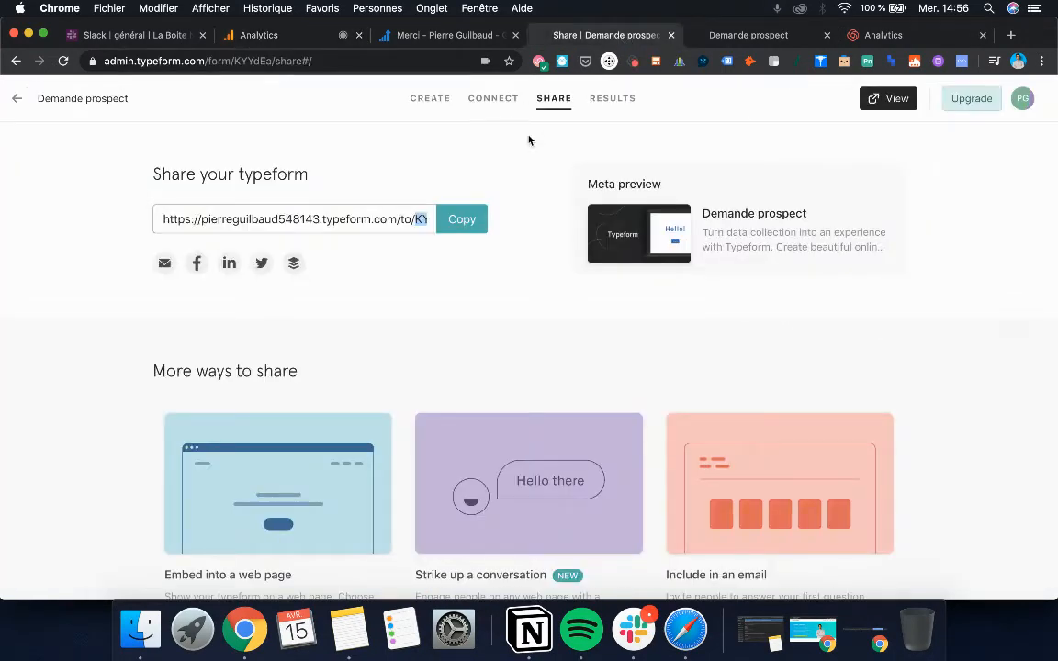
left_click(503, 101)
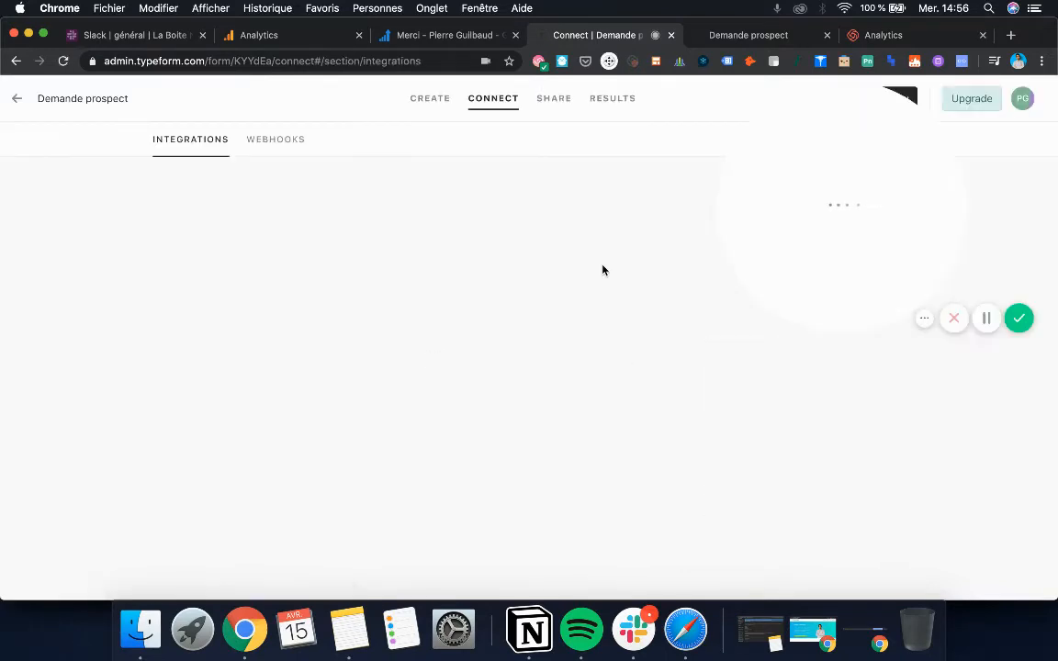
left_click_drag(839, 186, 273, 196)
scroll(725, 304, "down", 2)
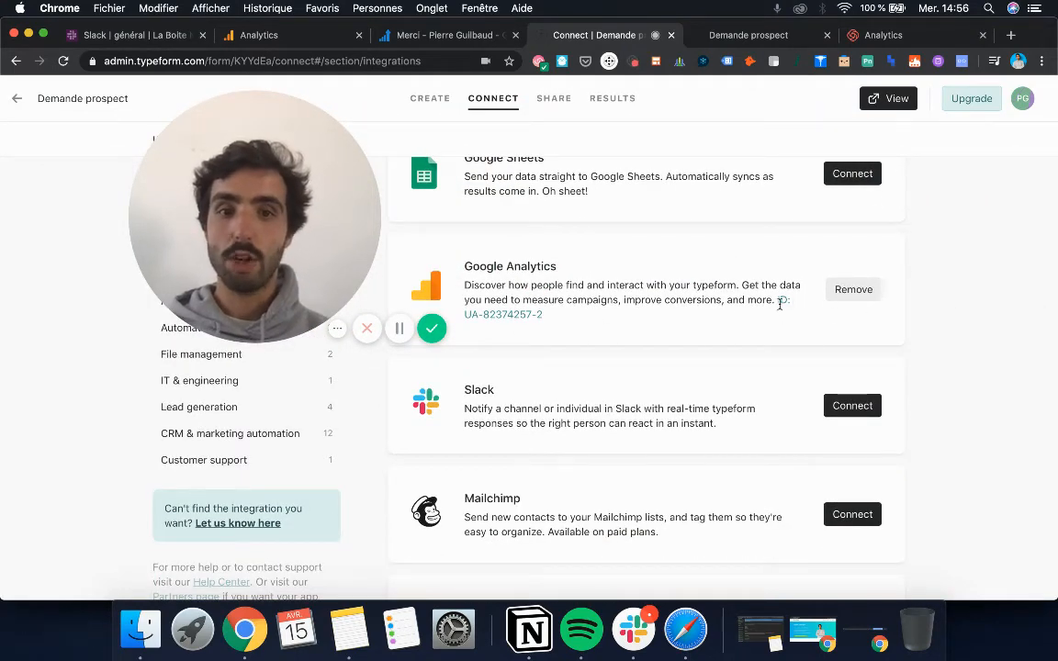
left_click_drag(588, 318, 776, 303)
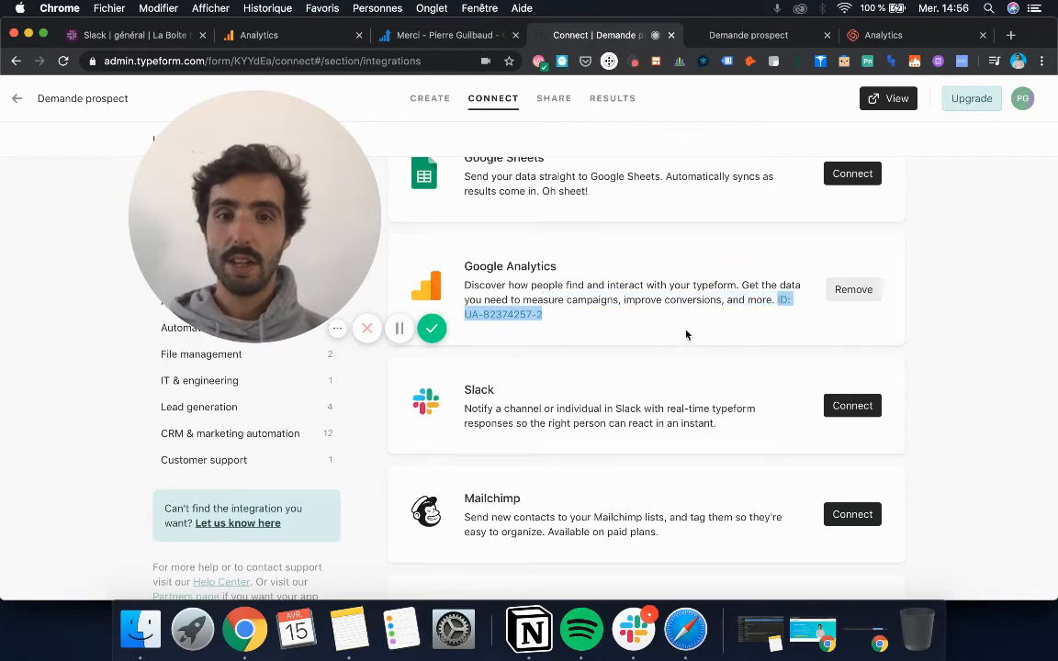
scroll(551, 353, "down", 5)
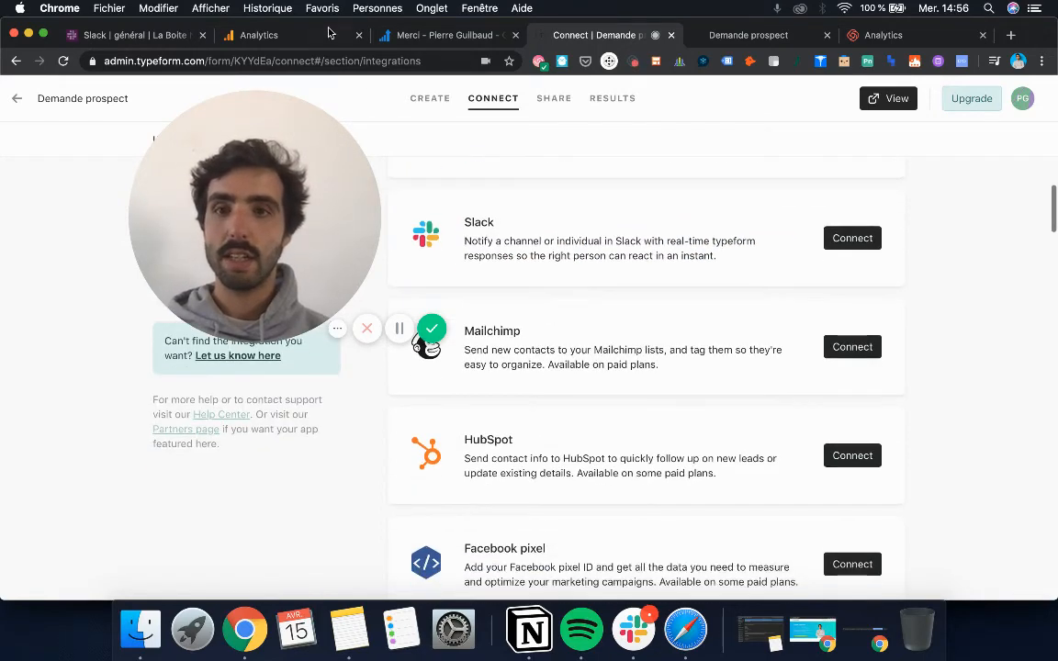
- Switch to the Google Analytics administration, expand the property's tracking information and look through the User ID page
left_click(276, 37)
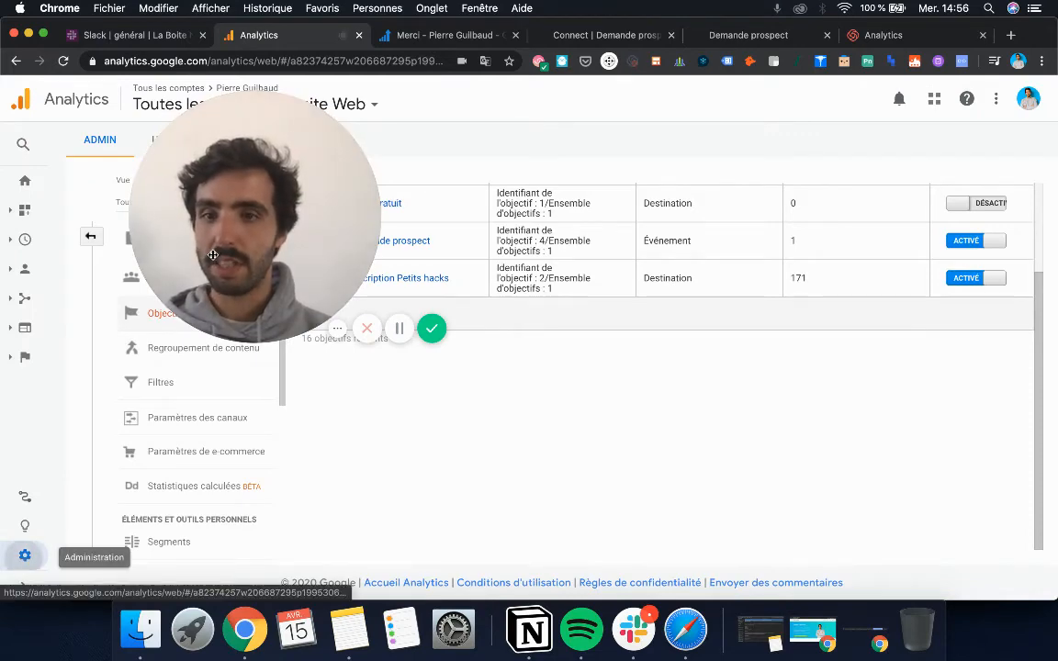
left_click_drag(213, 256, 850, 265)
left_click_drag(689, 275, 946, 194)
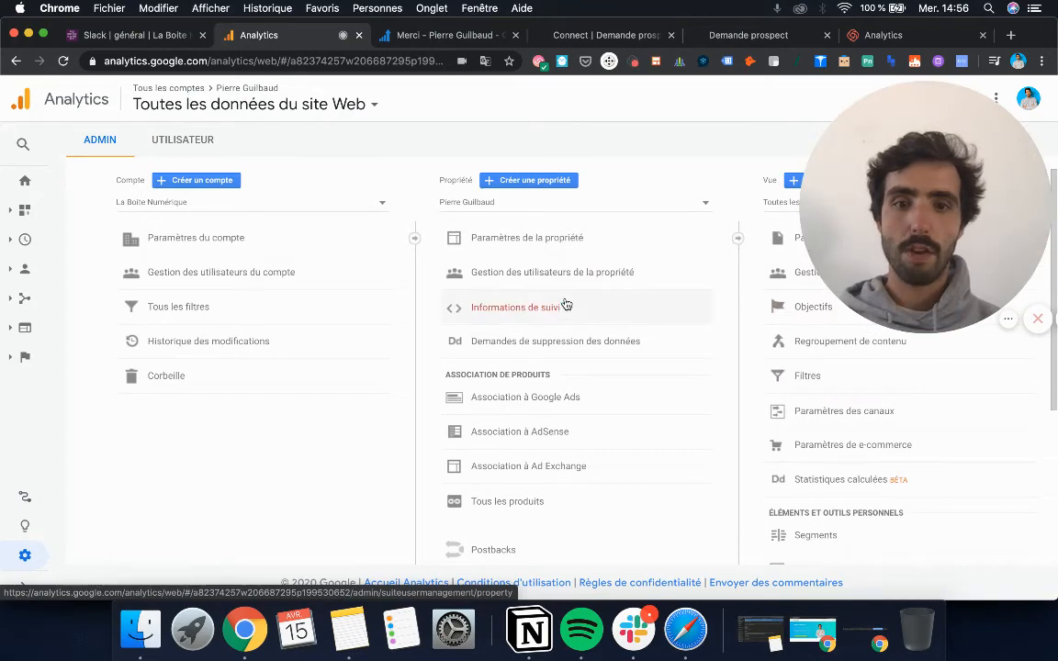
left_click(531, 306)
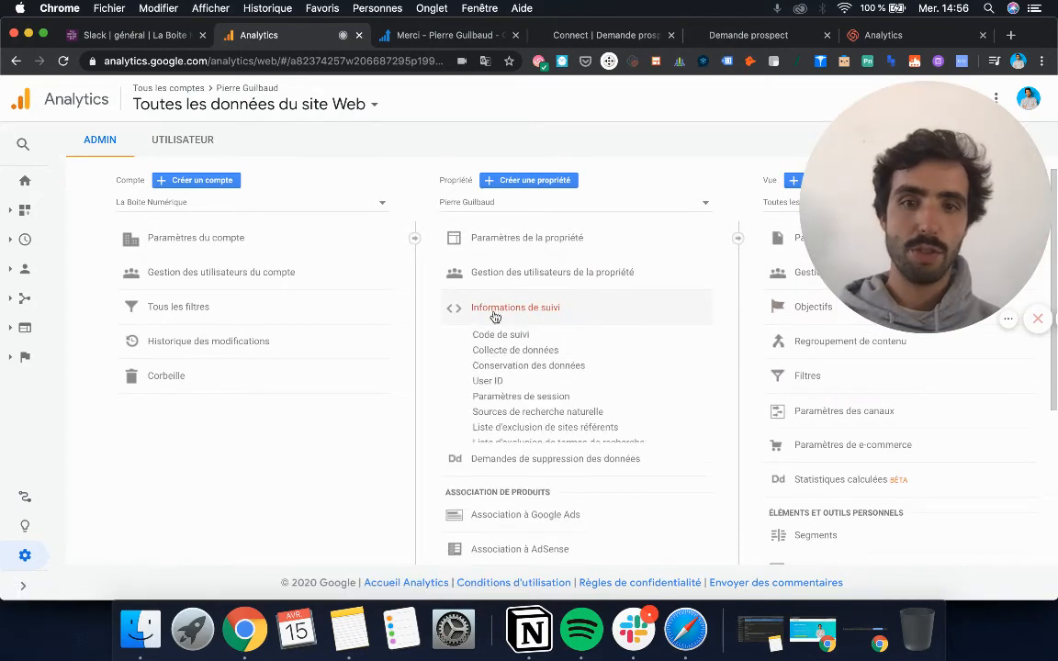
left_click(487, 381)
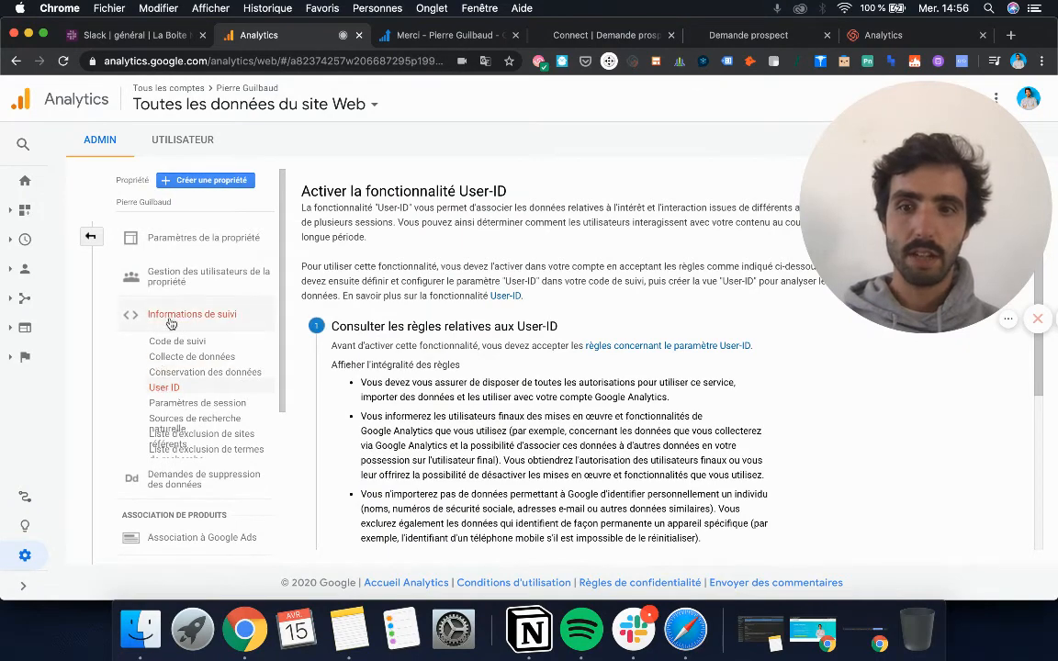
scroll(514, 349, "down", 5)
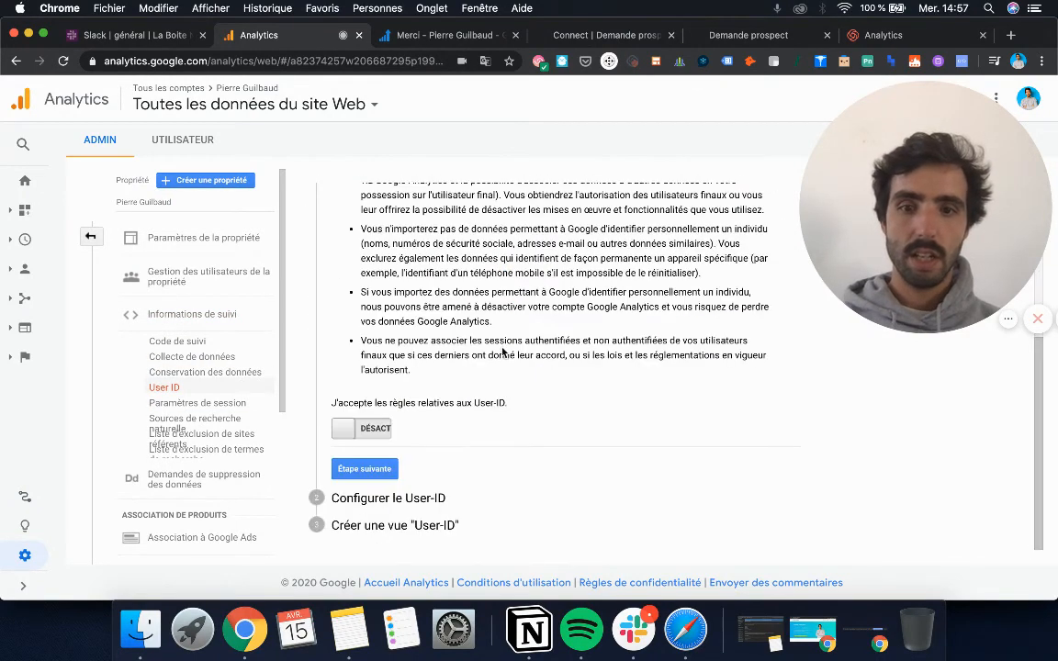
scroll(503, 345, "up", 5)
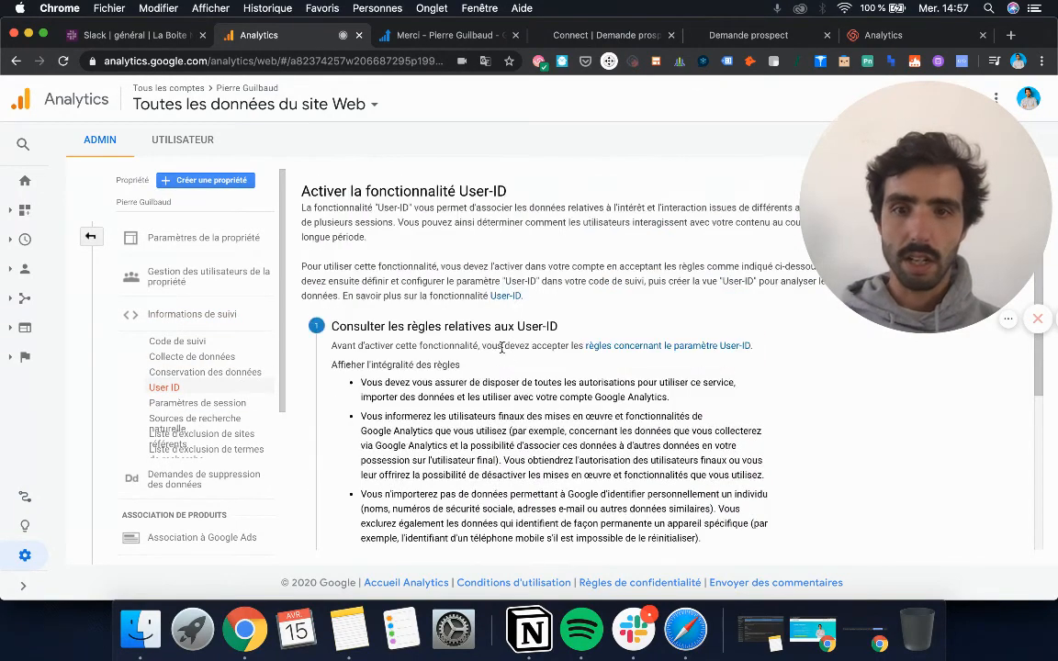
- Open the Code de suivi page, select the tracking ID and compare it with Typeform's Google Analytics integration
left_click(195, 341)
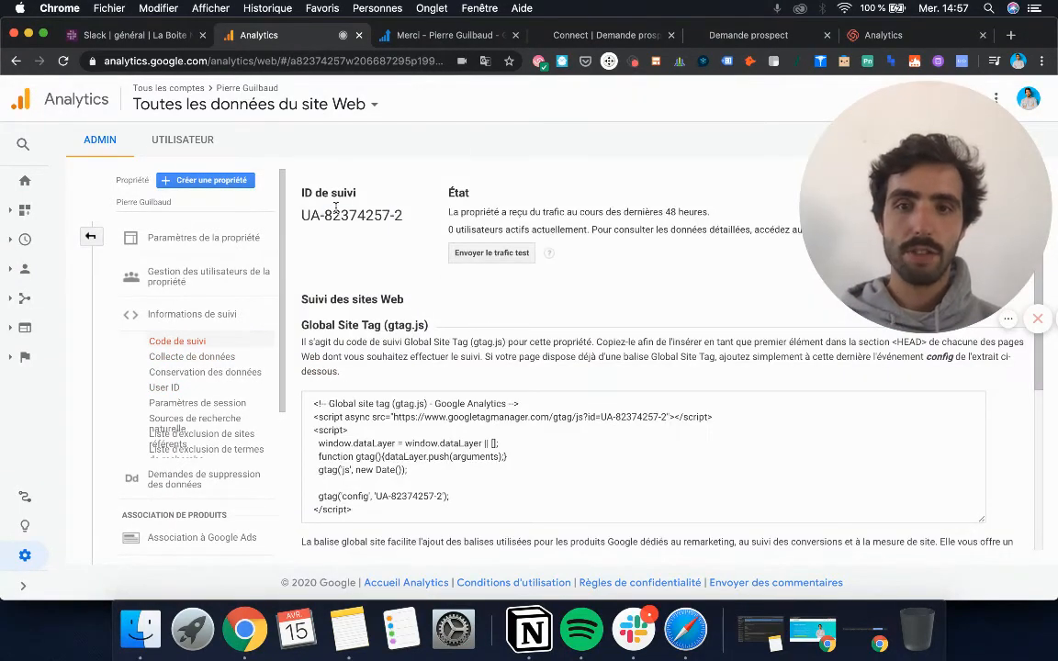
left_click_drag(303, 215, 402, 216)
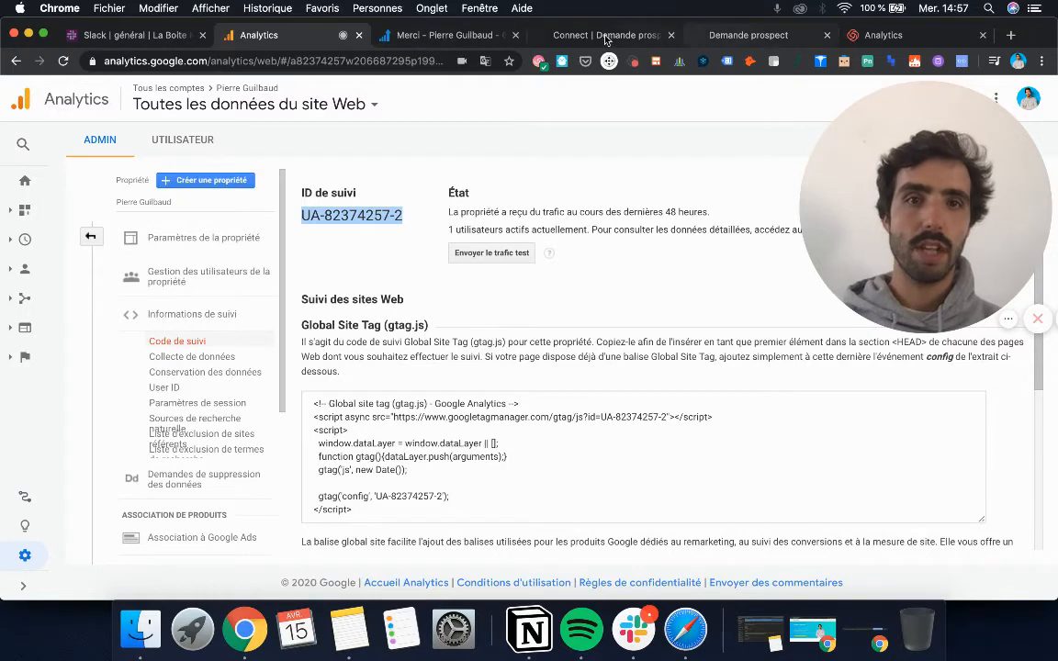
left_click(542, 34)
scroll(419, 288, "up", 3)
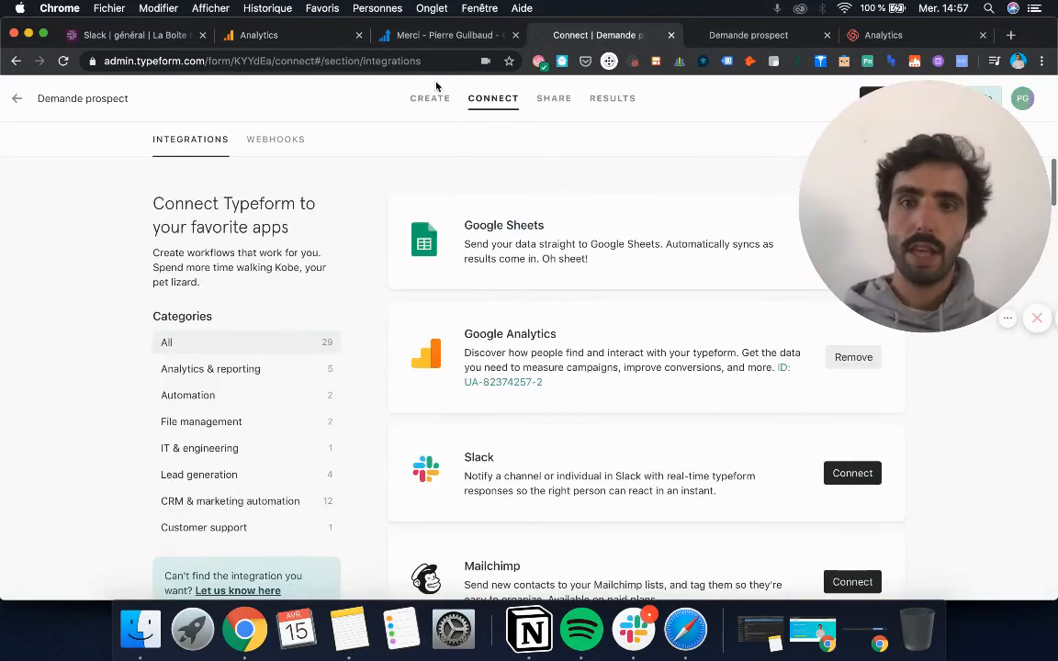
scroll(482, 310, "down", 1)
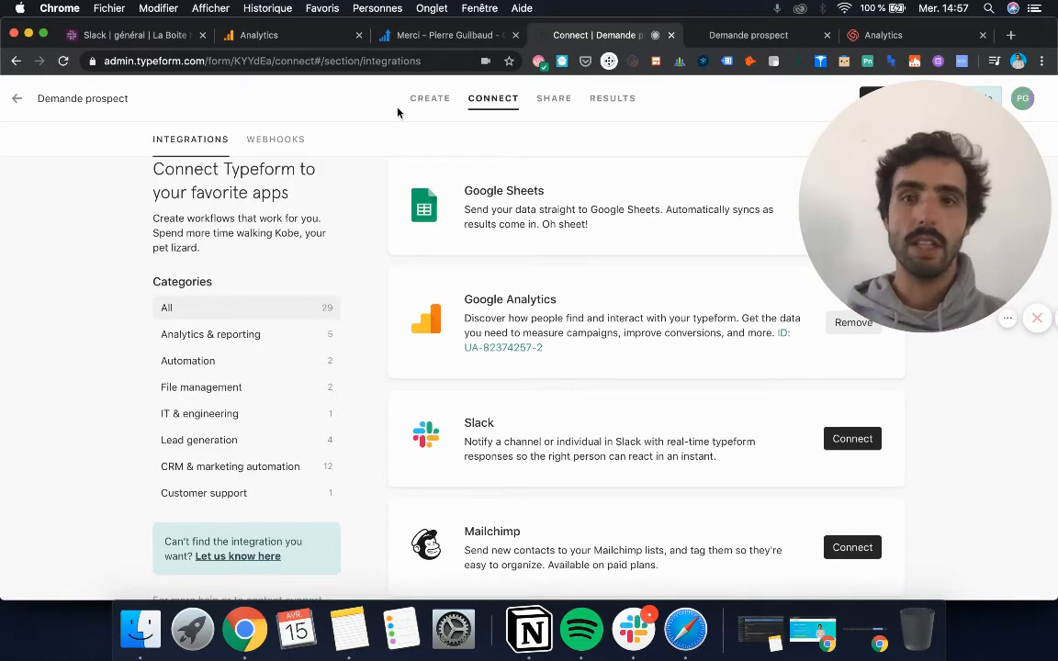
- Return to the Google Analytics administration and reopen the view's list of goals
left_click(276, 35)
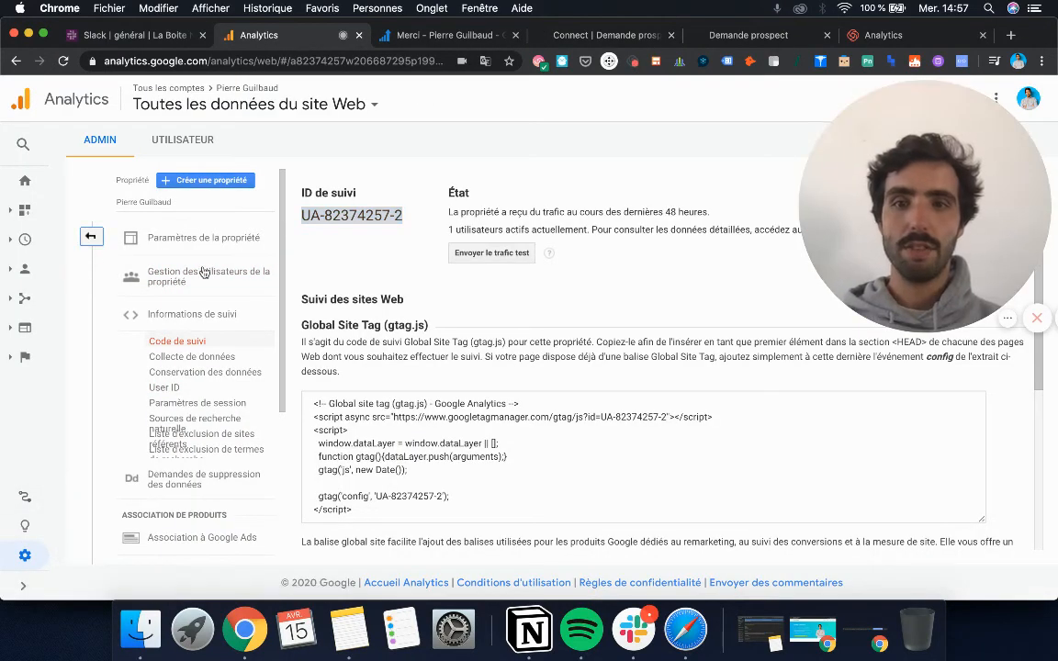
left_click(91, 238)
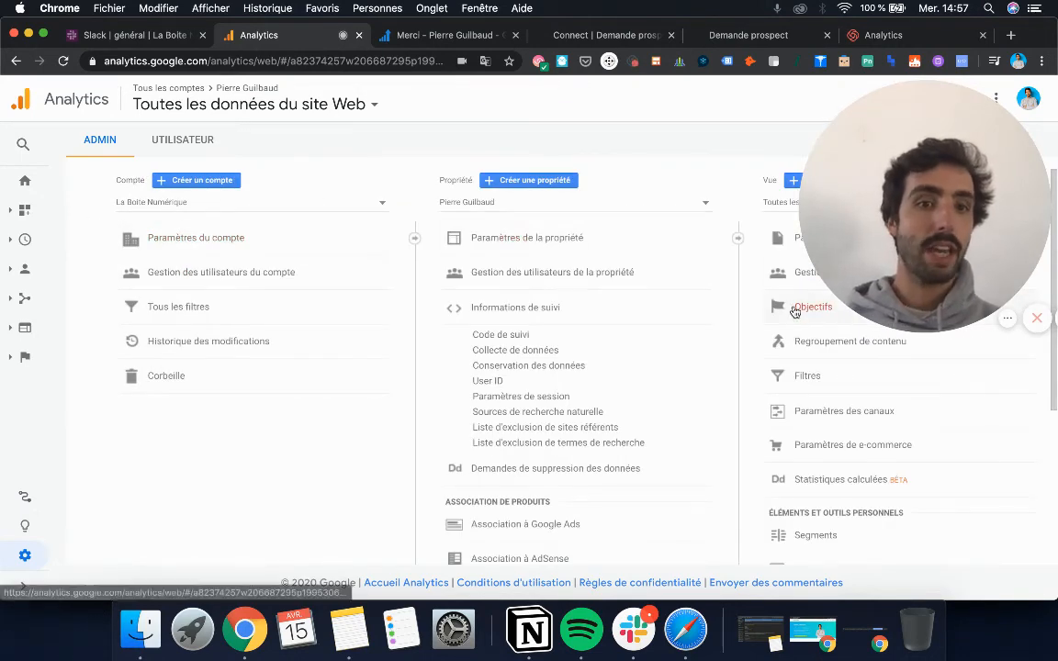
left_click(795, 309)
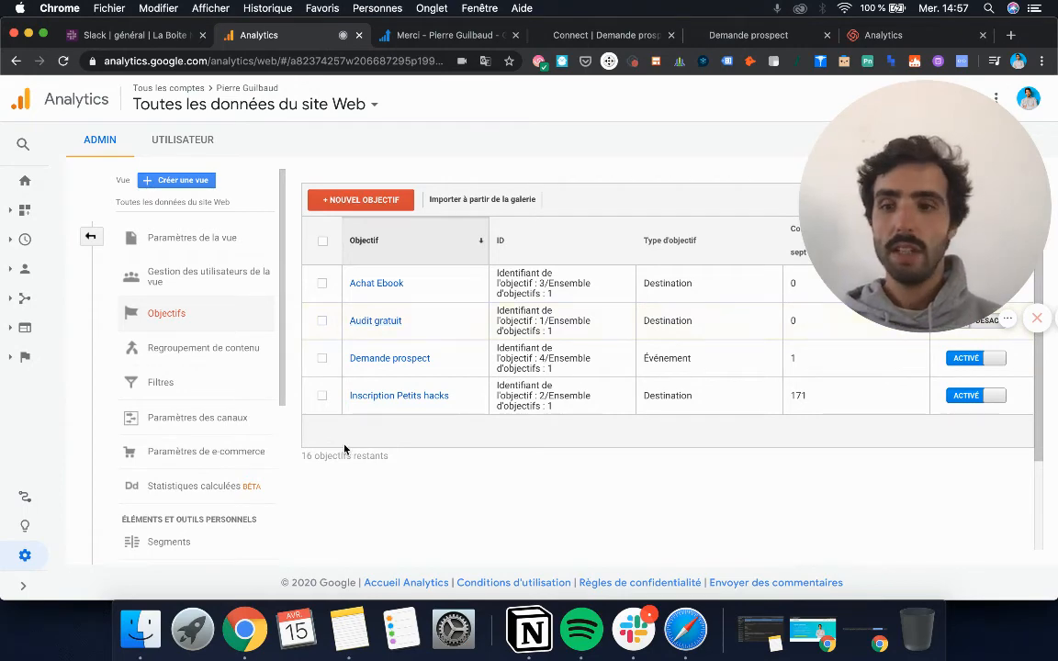
- Open the Vue d'ensemble report of the goals under Conversions
left_click(25, 384)
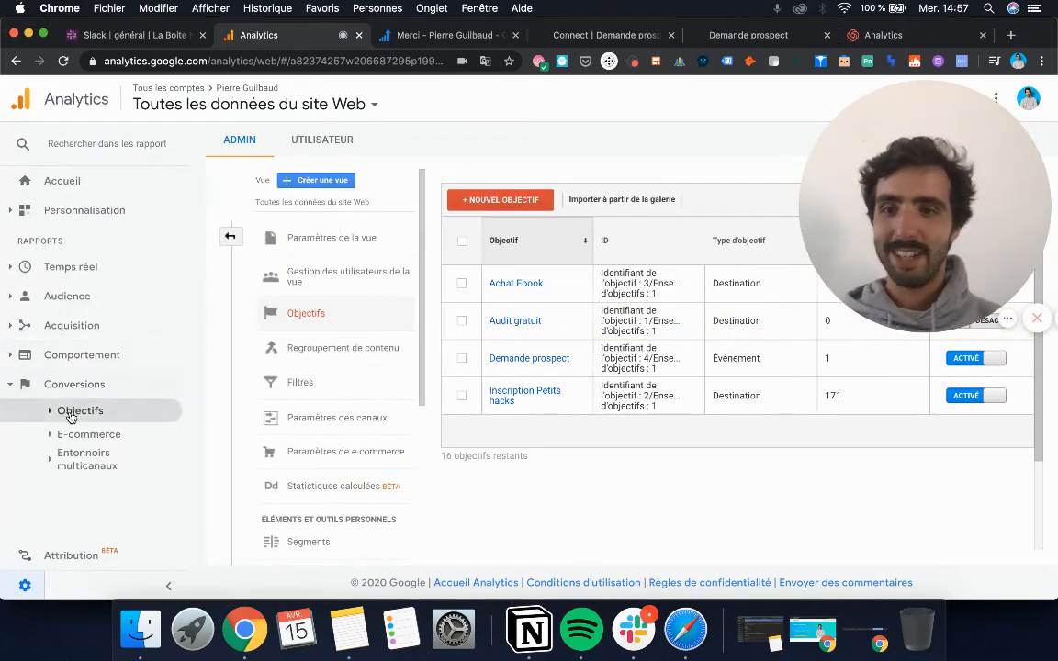
left_click(68, 409)
left_click(96, 437)
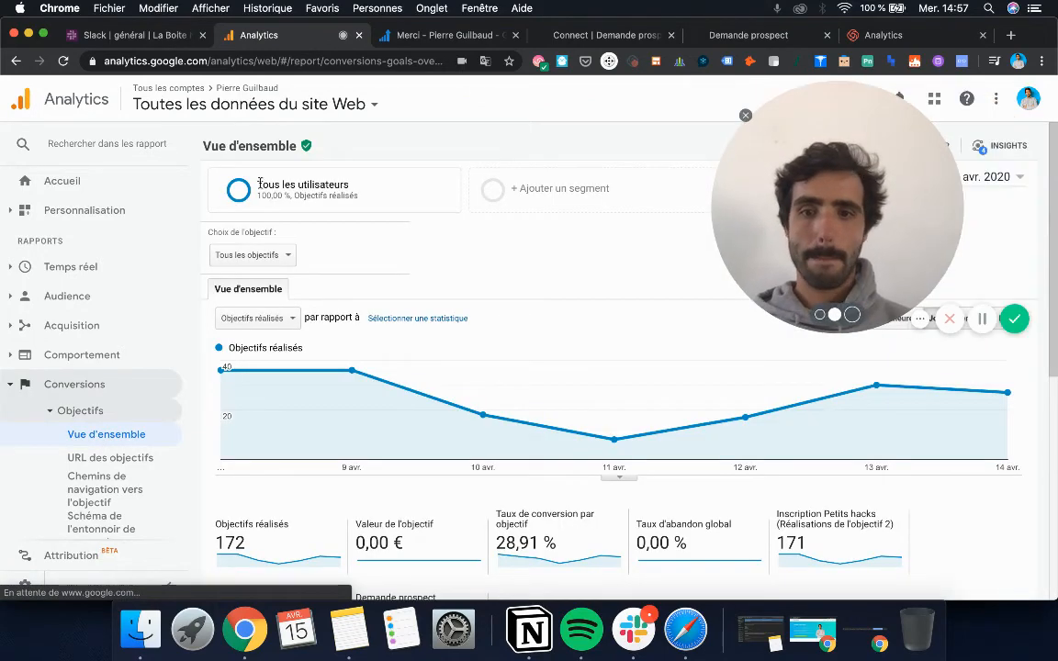
left_click_drag(260, 184, 603, 189)
- Change the overview chart's metric to "Demande prospect (Réalisations de l'objectif 4)" and review the goal figures below it
left_click(255, 318)
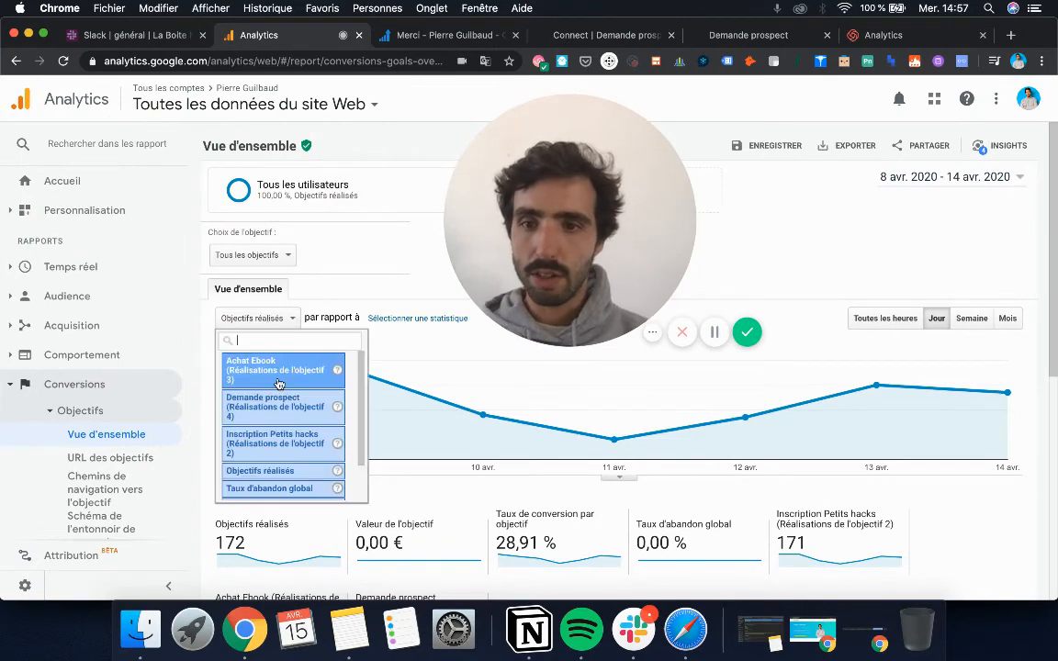
scroll(266, 441, "down", 1)
scroll(266, 432, "up", 1)
left_click(274, 405)
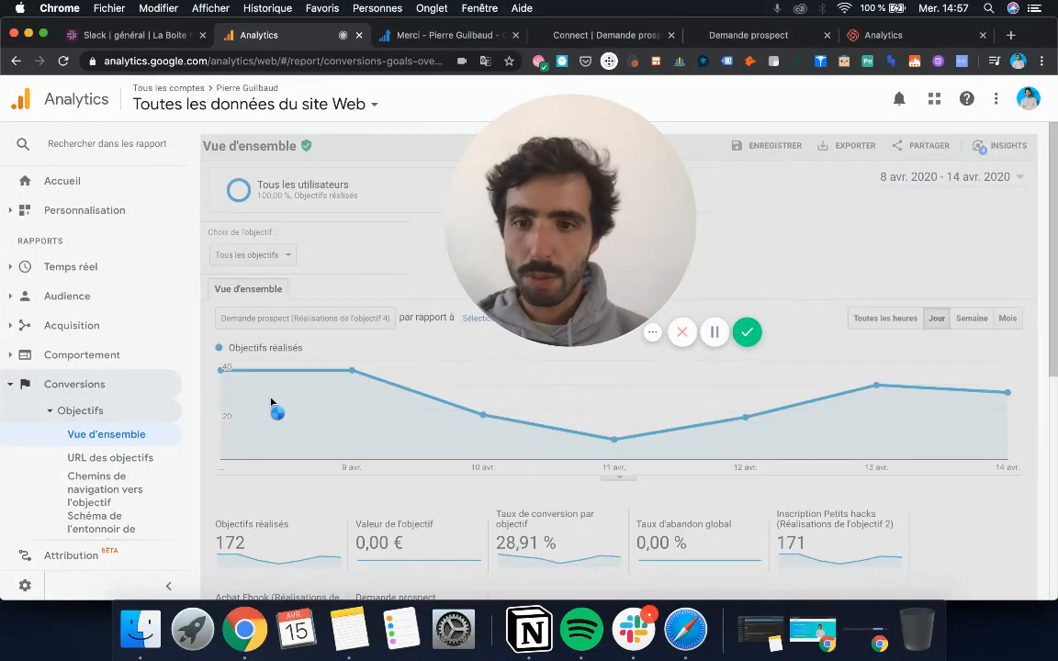
scroll(708, 486, "down", 5)
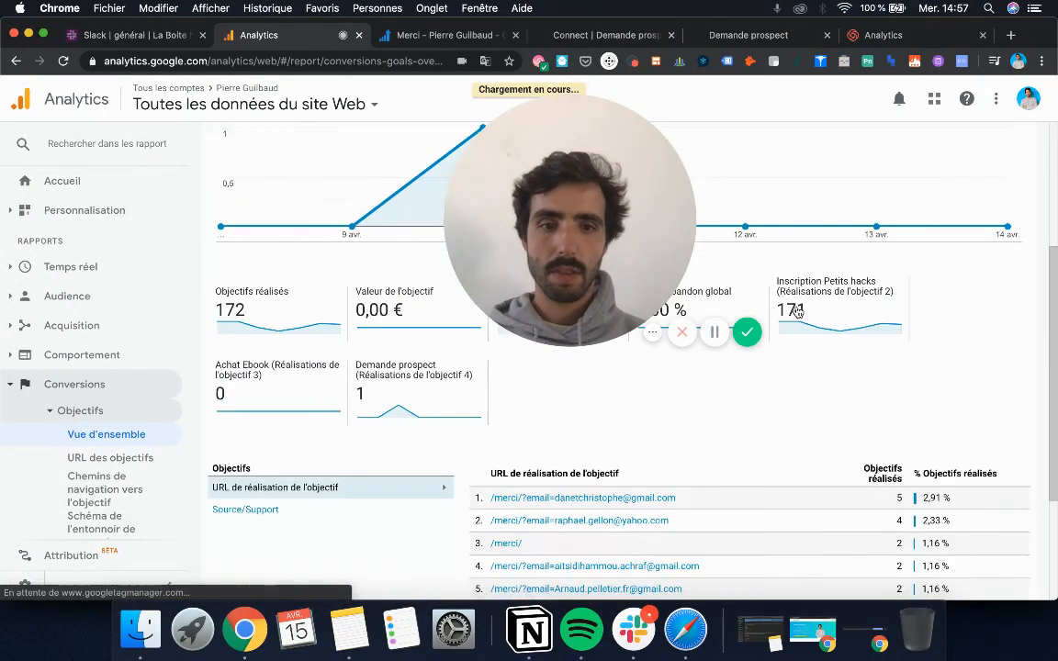
scroll(709, 485, "up", 5)
- Limit the overview report to "Objectif 4 : Demande prospect" and examine its conversion figures and completion URL
left_click(368, 319)
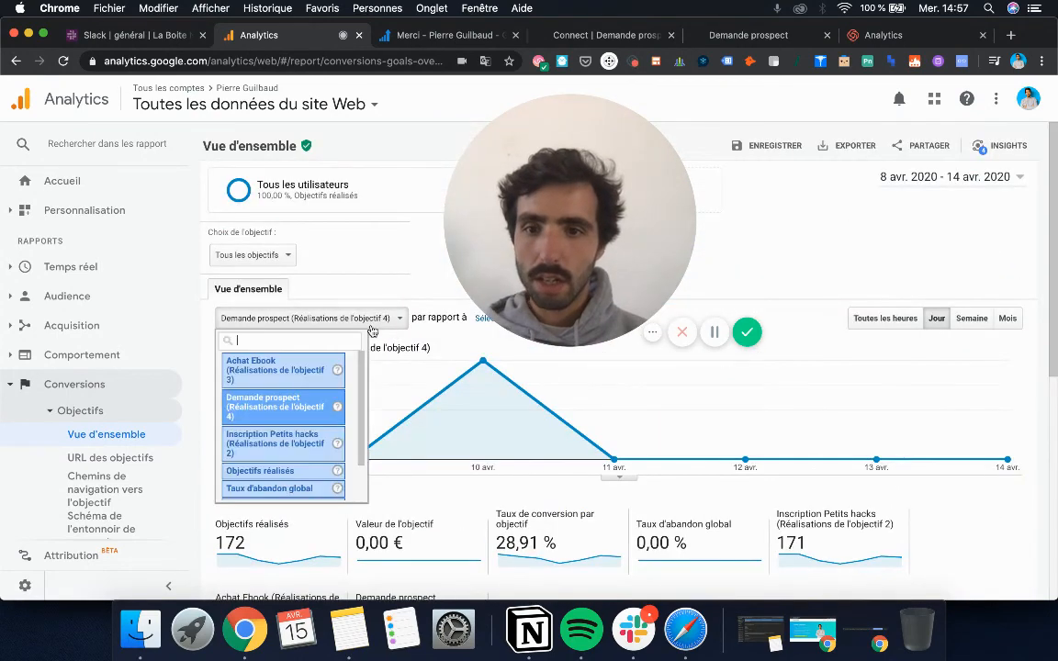
left_click(371, 331)
left_click(252, 254)
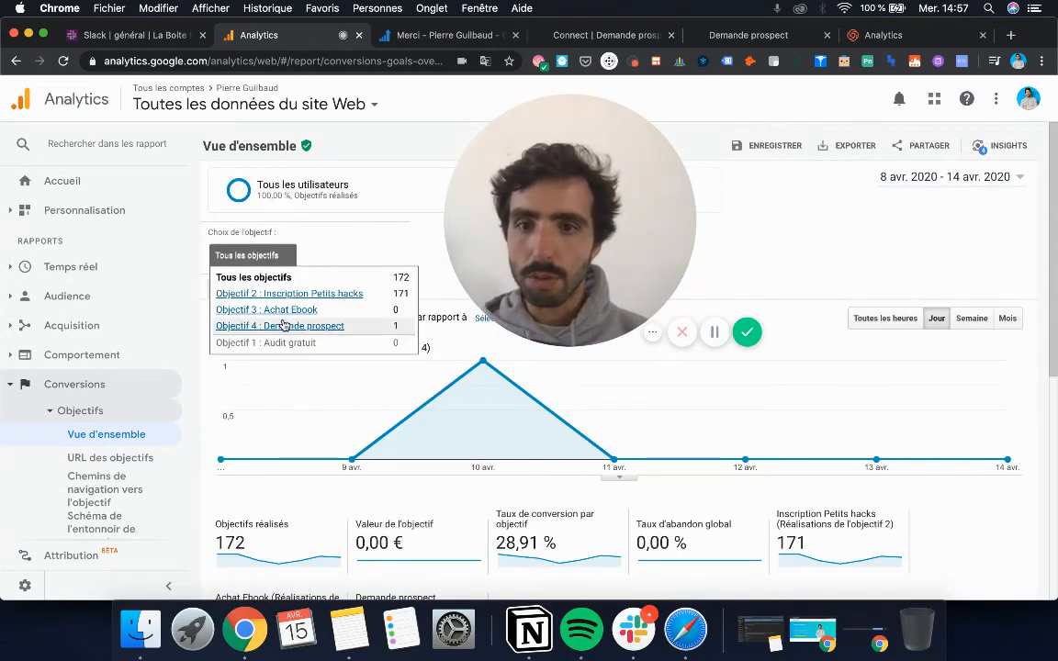
left_click(339, 323)
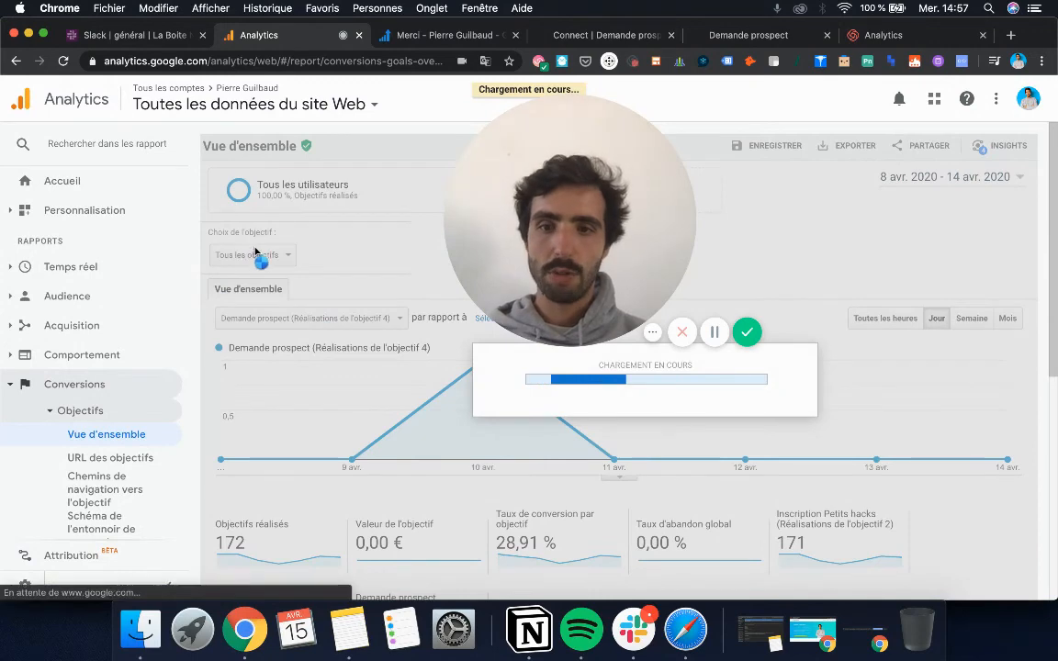
scroll(362, 324, "down", 3)
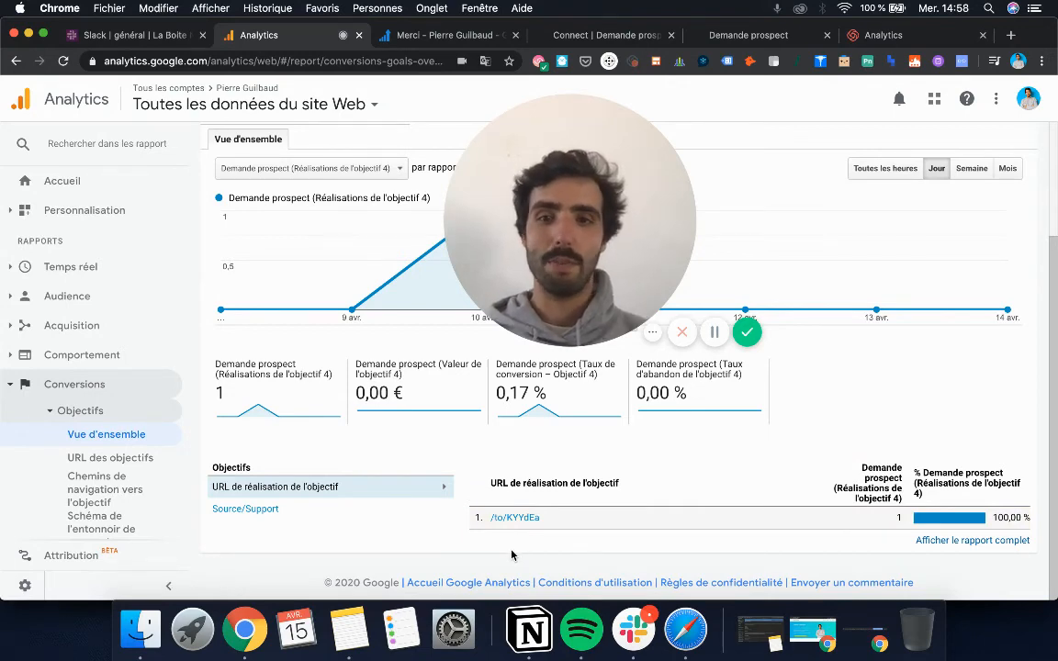
left_click_drag(584, 224, 184, 472)
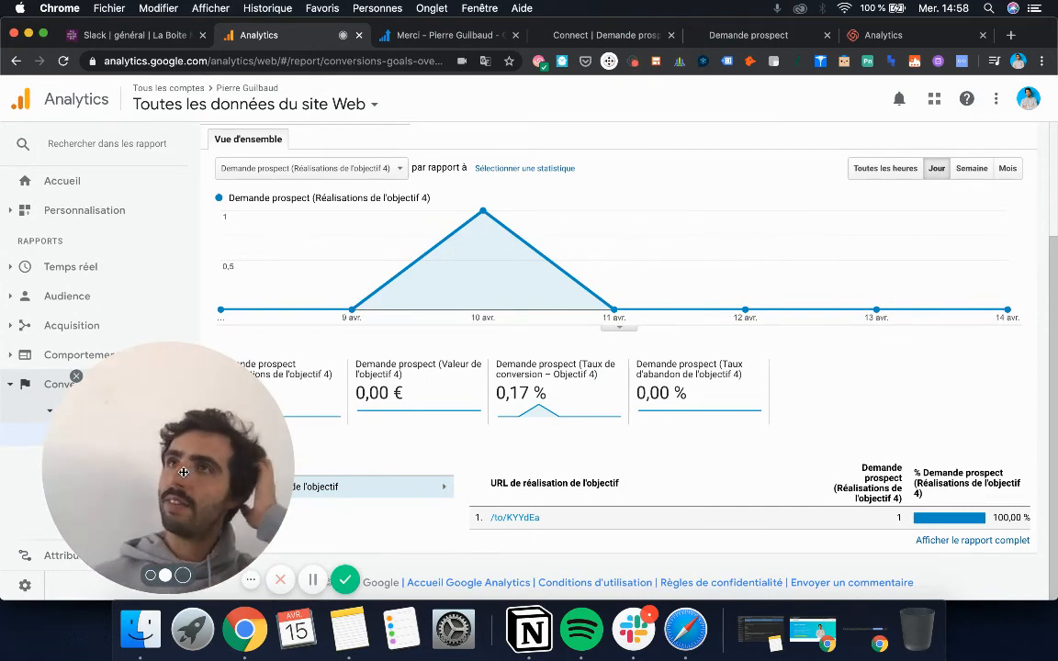
left_click_drag(184, 472, 158, 417)
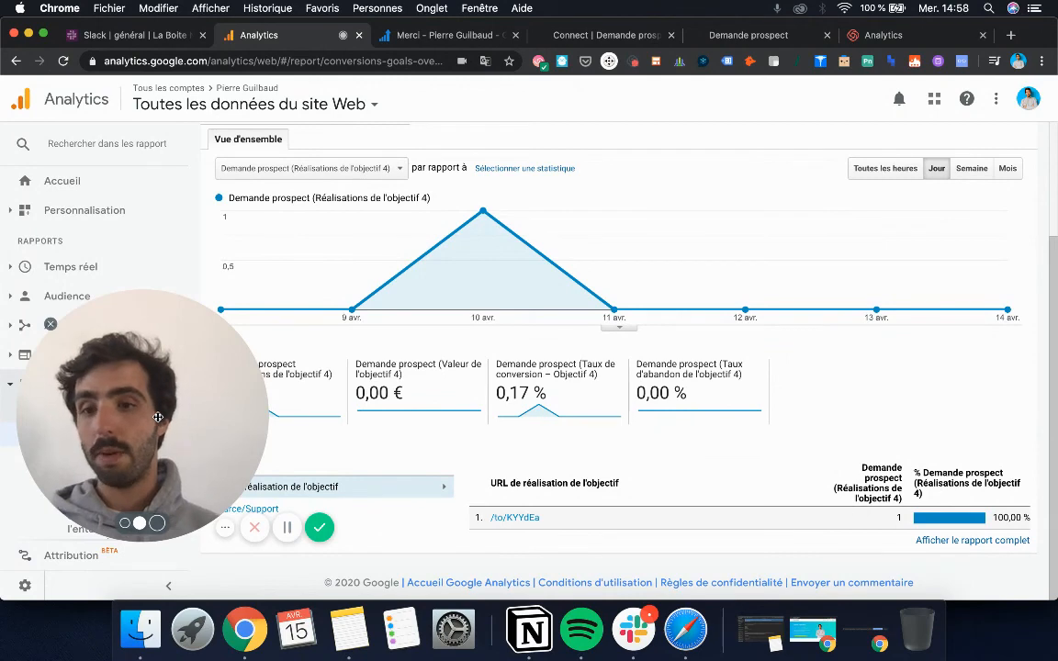